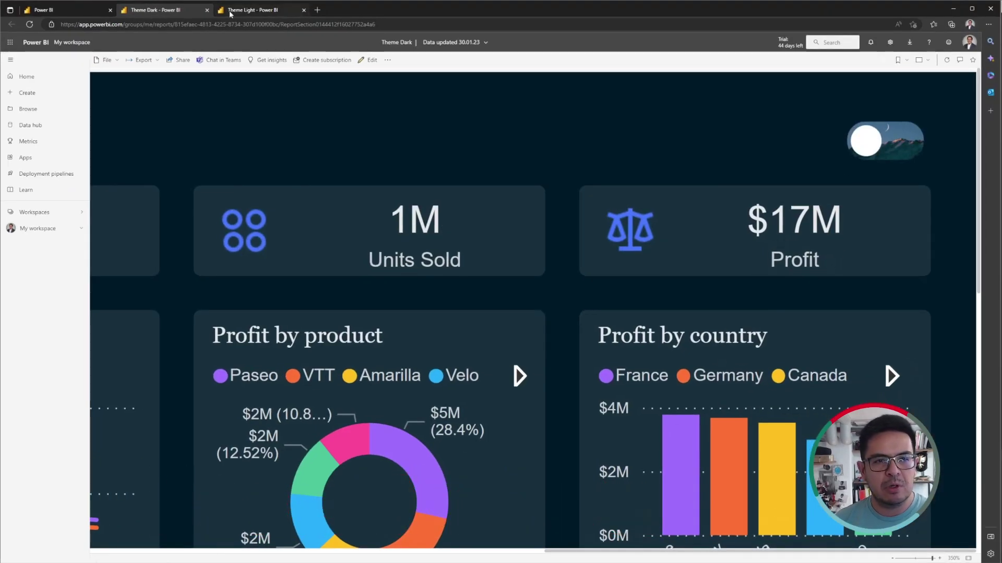
# - Compare the Theme Dark and Theme Light reports by switching back and forth between them
pyautogui.click(245, 10)
pyautogui.click(157, 10)
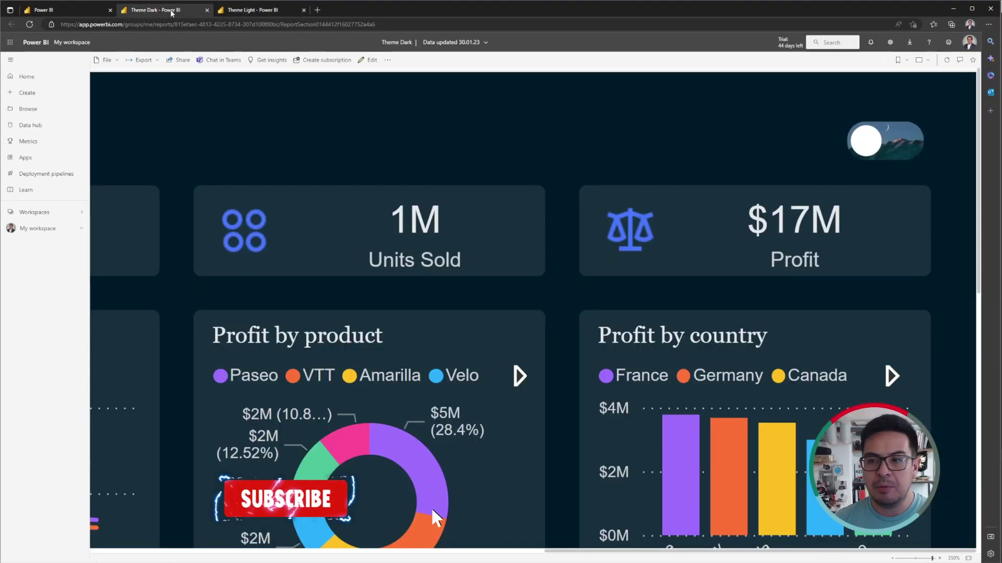
pyautogui.click(237, 10)
pyautogui.hotkey('ctrl', 'shift', 'Tab')
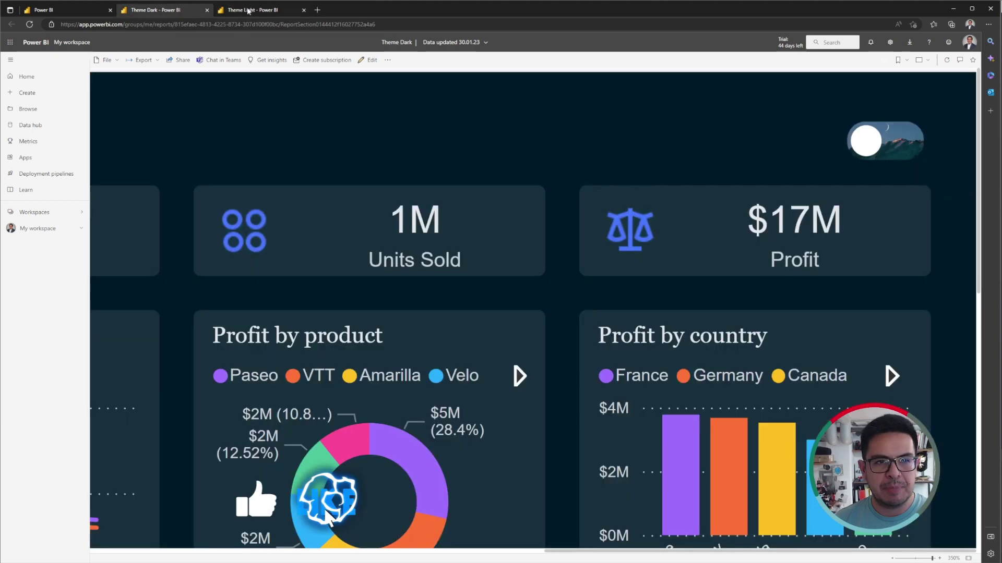
pyautogui.click(259, 11)
pyautogui.hotkey('ctrl', 'shift', 'Tab')
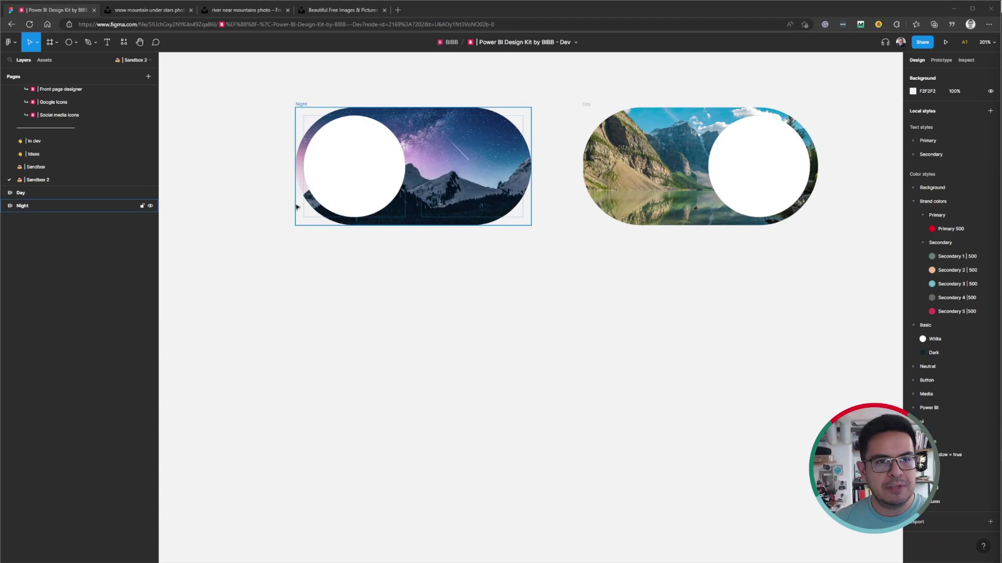
# - View the Unsplash photos of the river near mountains and the snow mountain under stars, plus the site's image gallery
pyautogui.click(230, 10)
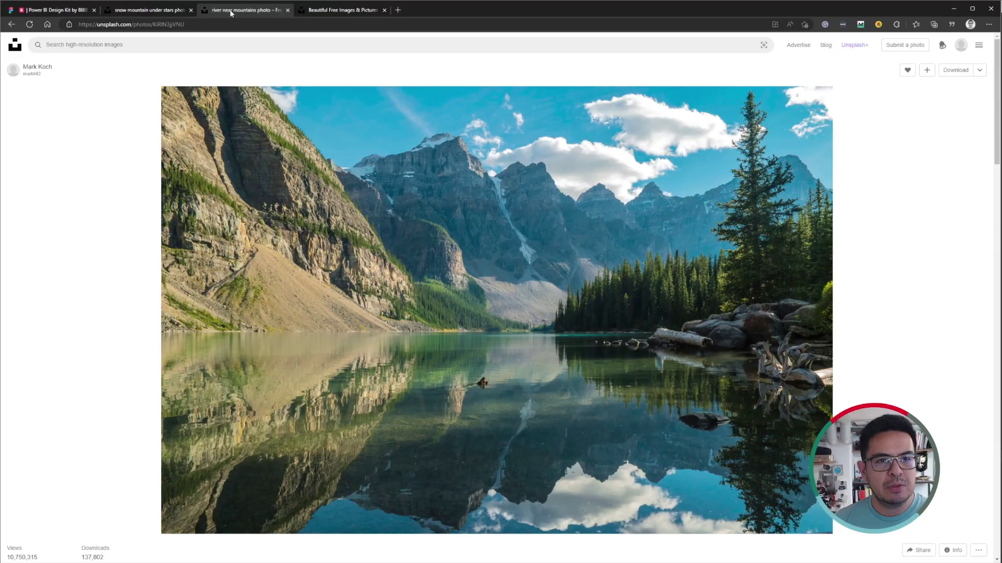
pyautogui.click(143, 11)
pyautogui.moveTo(233, 14)
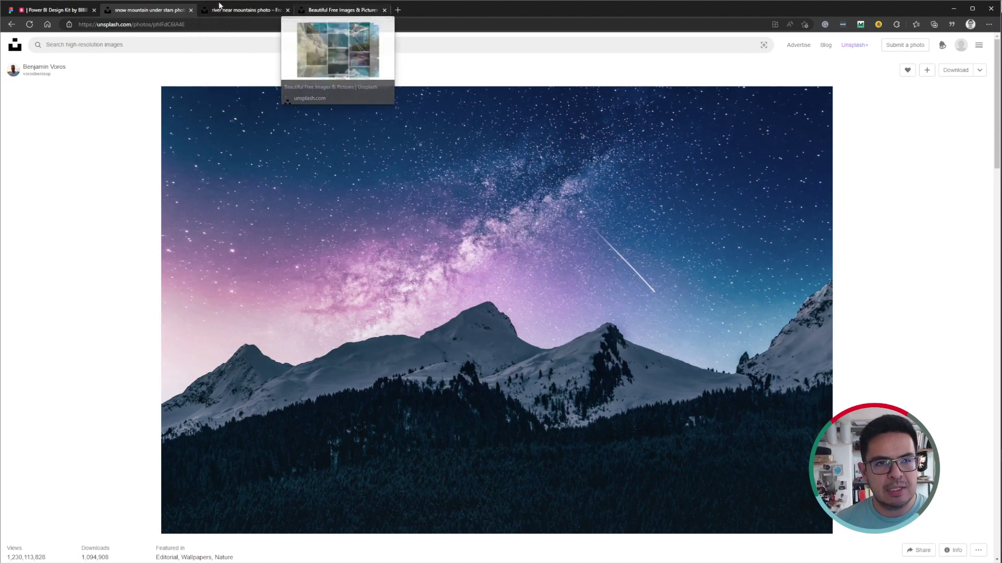
pyautogui.click(342, 10)
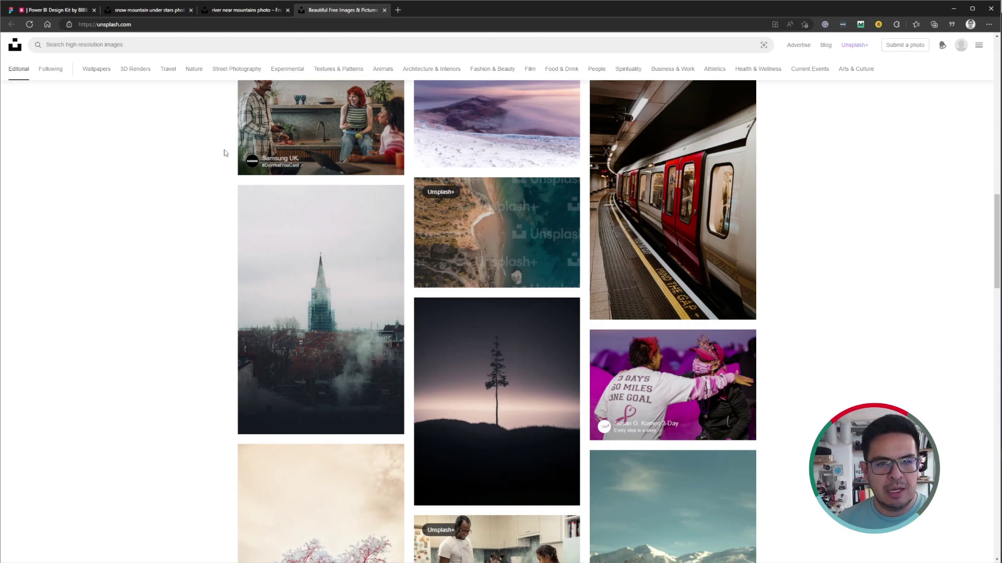
pyautogui.click(260, 15)
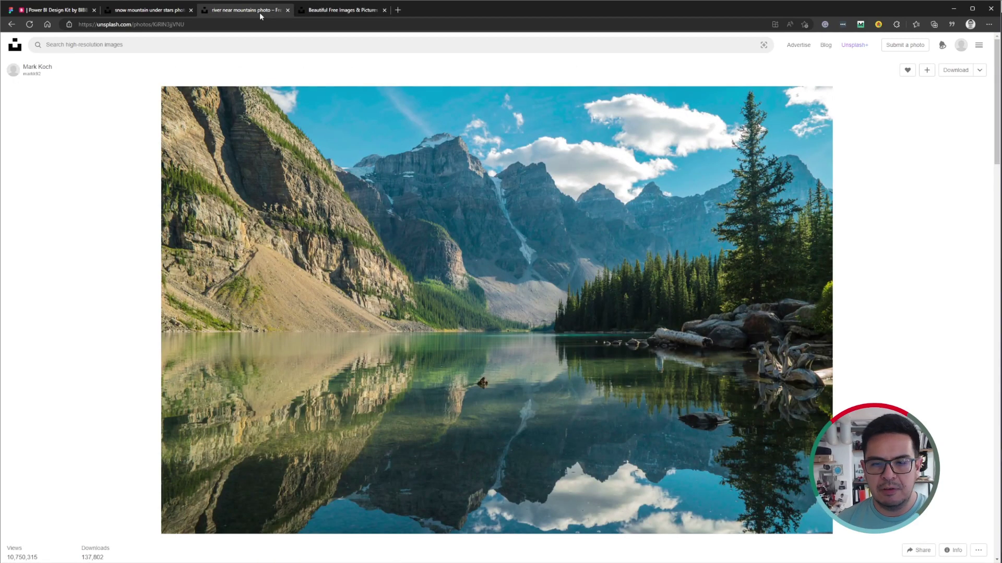
pyautogui.click(145, 12)
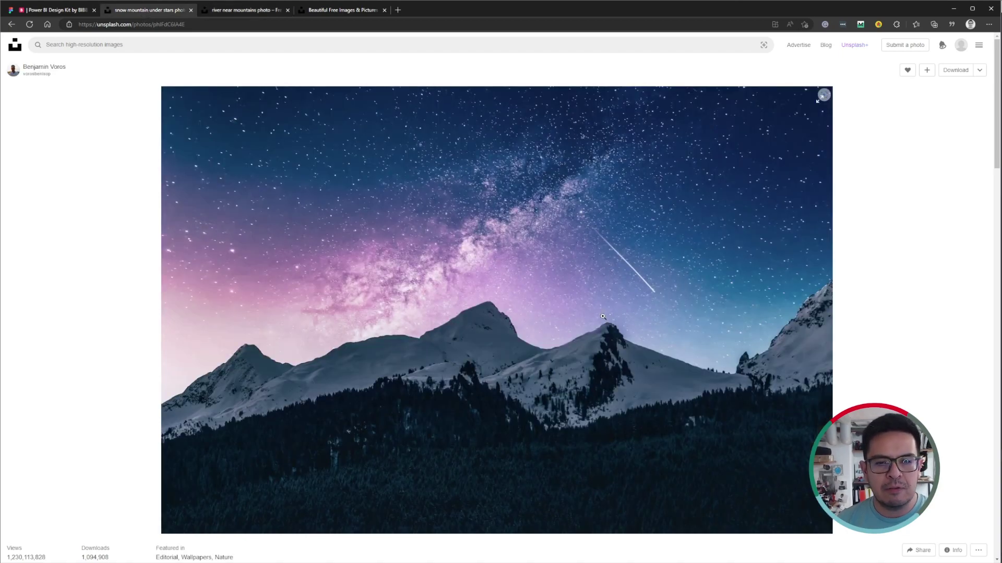
# - Switch to the Figma design file and draw an ellipse about 95 × 93 in the empty area below the Night toggle
pyautogui.click(49, 9)
pyautogui.hscroll(2, 697, 293)
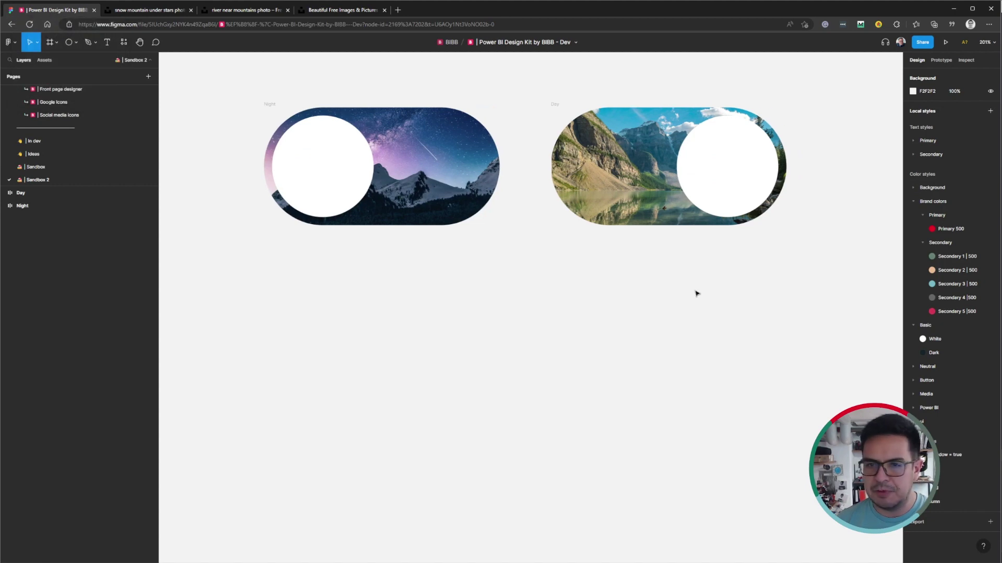
pyautogui.click(71, 44)
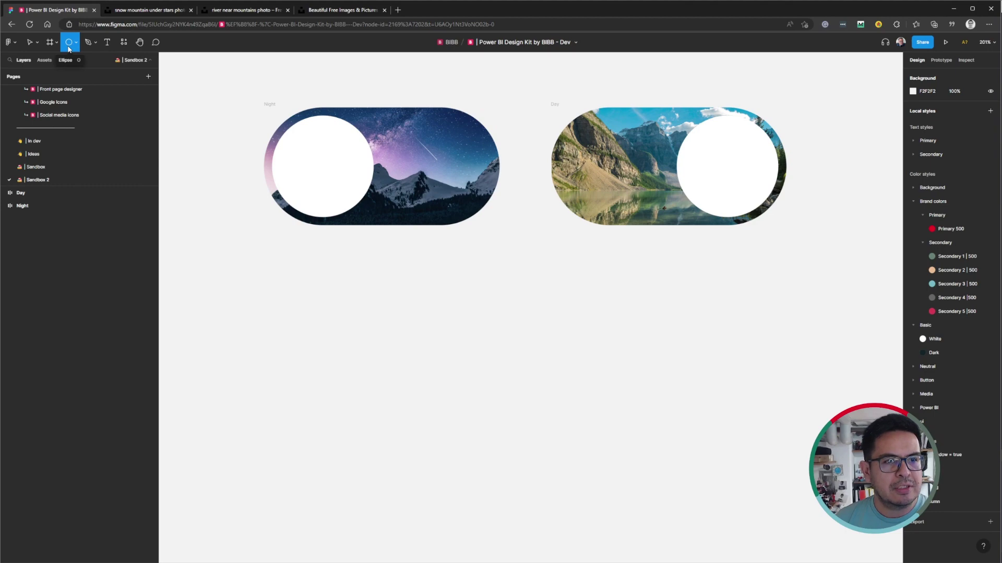
pyautogui.click(75, 44)
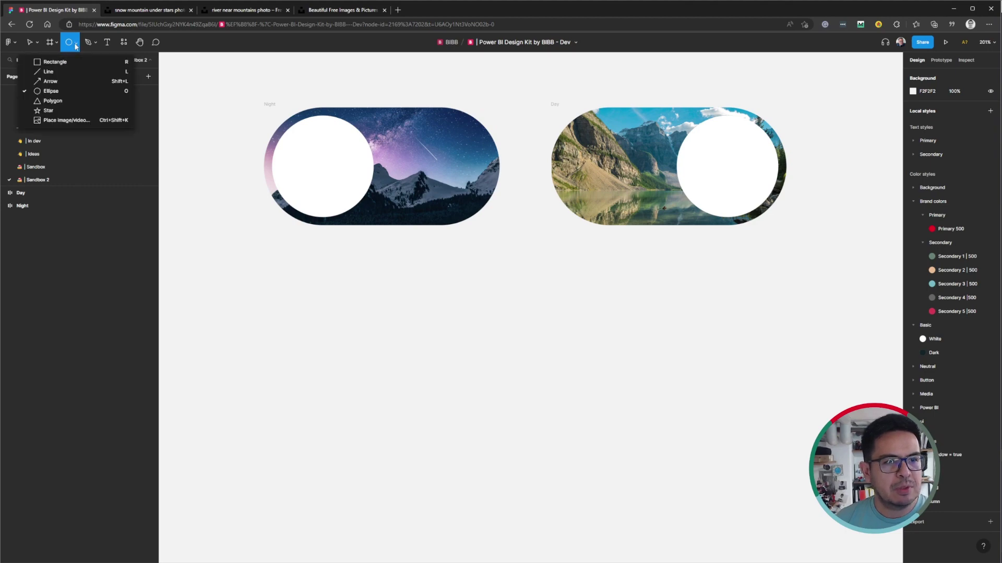
pyautogui.click(76, 91)
pyautogui.moveTo(272, 292)
pyautogui.mouseDown()
pyautogui.moveTo(342, 376)
pyautogui.moveTo(350, 368)
pyautogui.mouseUp()
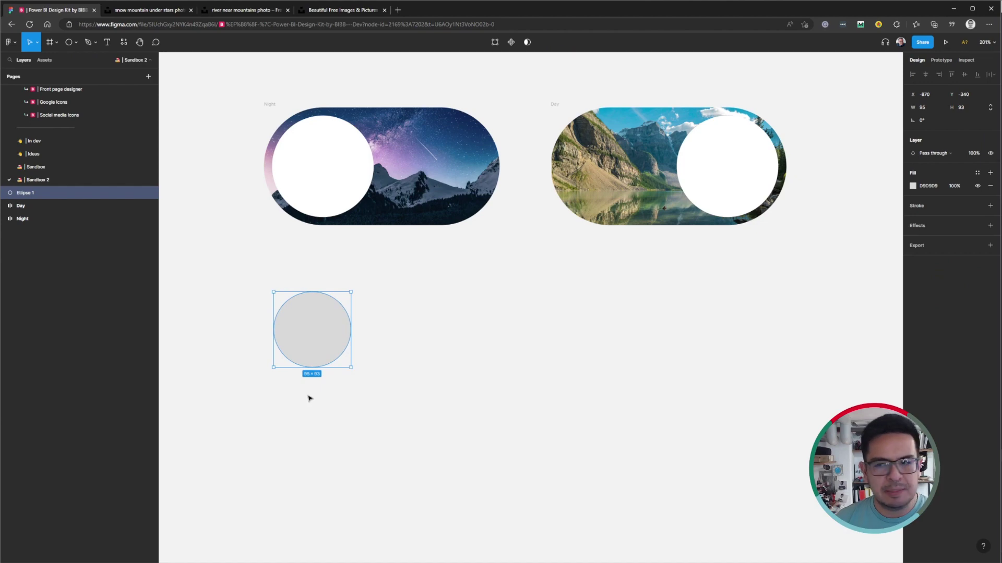
pyautogui.moveTo(315, 329); pyautogui.dragTo(371, 363)
# - Set the ellipse's width and height to 100 each
pyautogui.click(926, 105)
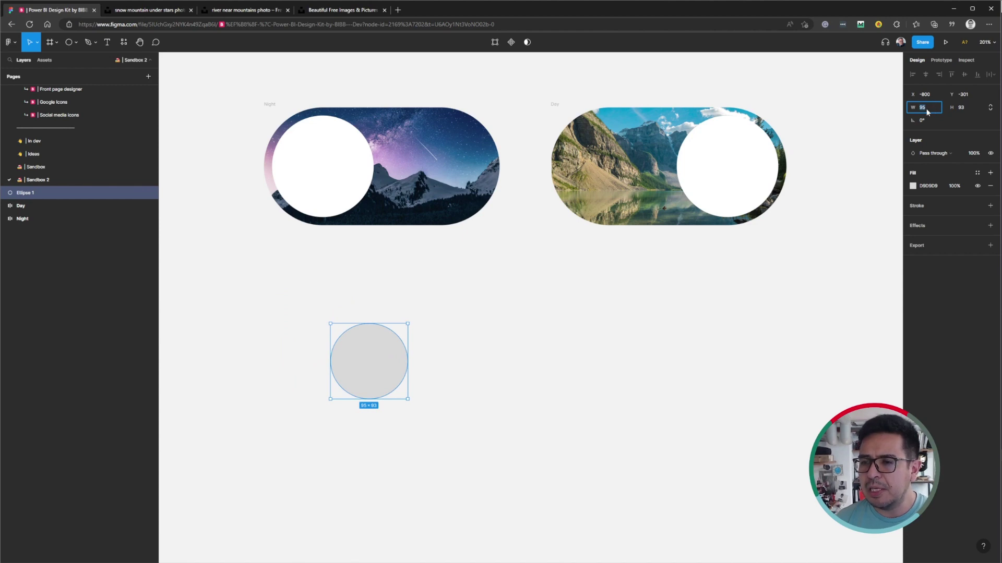
pyautogui.write('100')
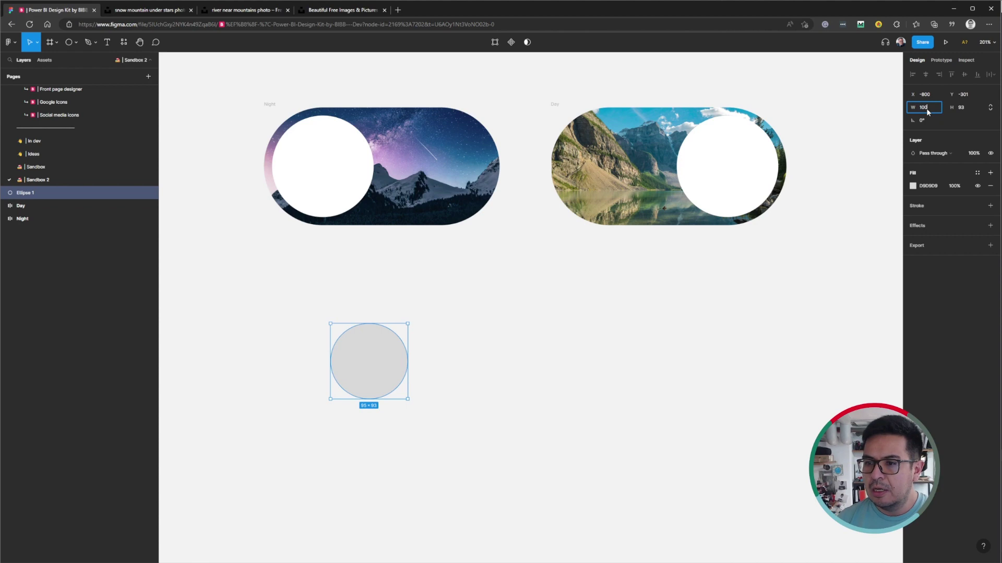
pyautogui.click(962, 107)
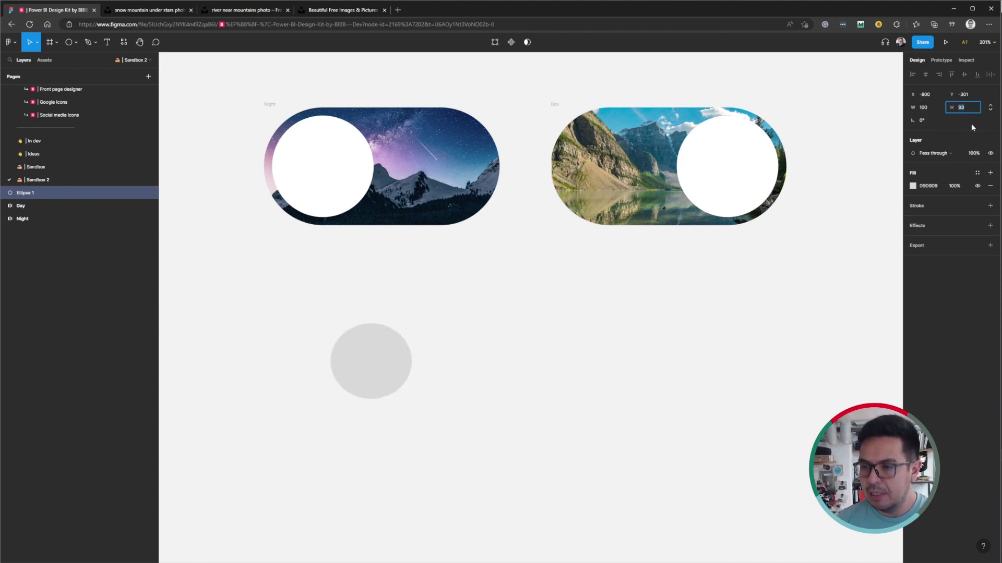
pyautogui.write('100')
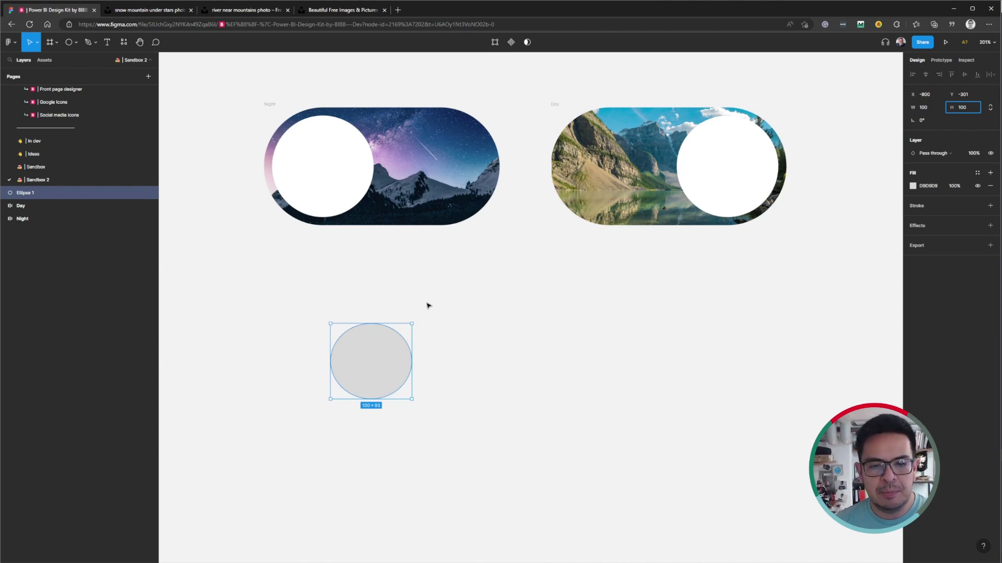
pyautogui.click(444, 420)
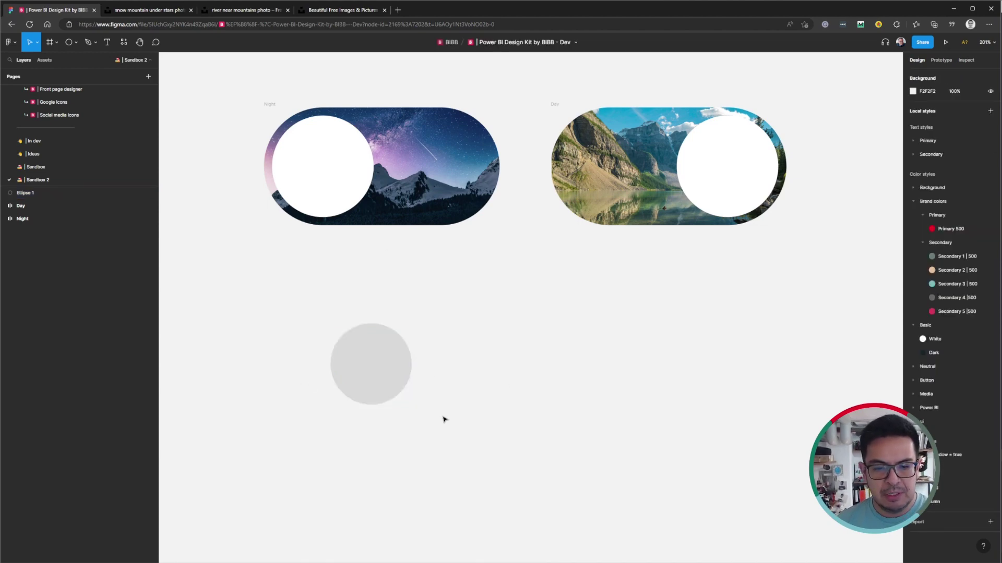
# - Duplicate the circle to its right on the same line, leaving a gap of about 21 between the two circles
pyautogui.click(385, 374)
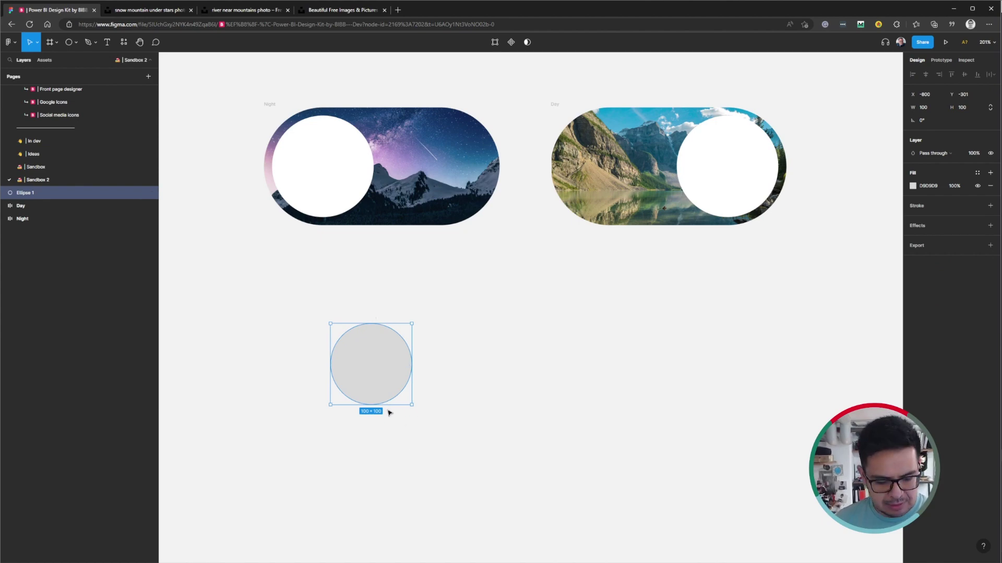
pyautogui.moveTo(380, 376); pyautogui.dragTo(465, 372)
pyautogui.click(527, 371)
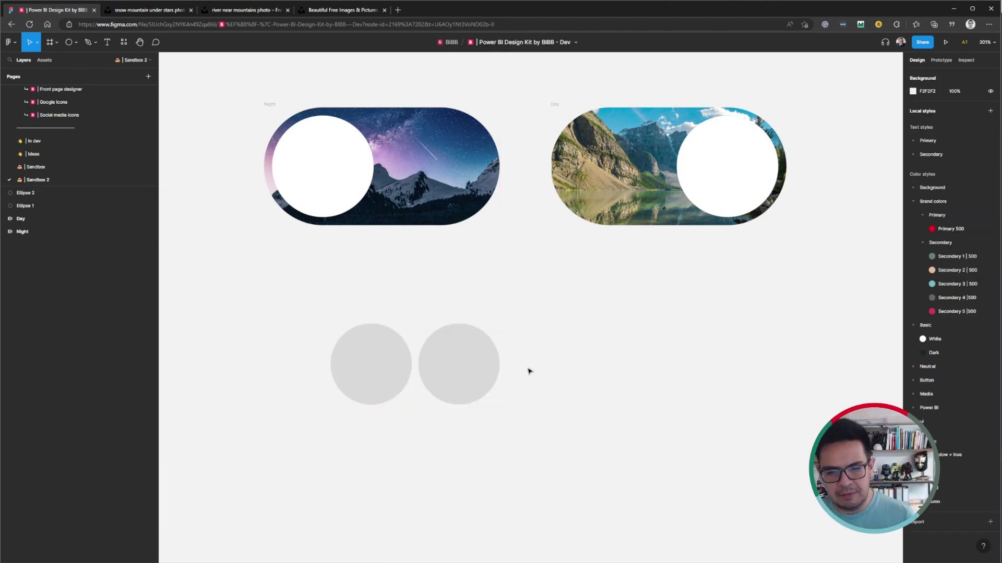
pyautogui.click(490, 369)
pyautogui.moveTo(490, 369); pyautogui.dragTo(501, 369)
pyautogui.click(559, 385)
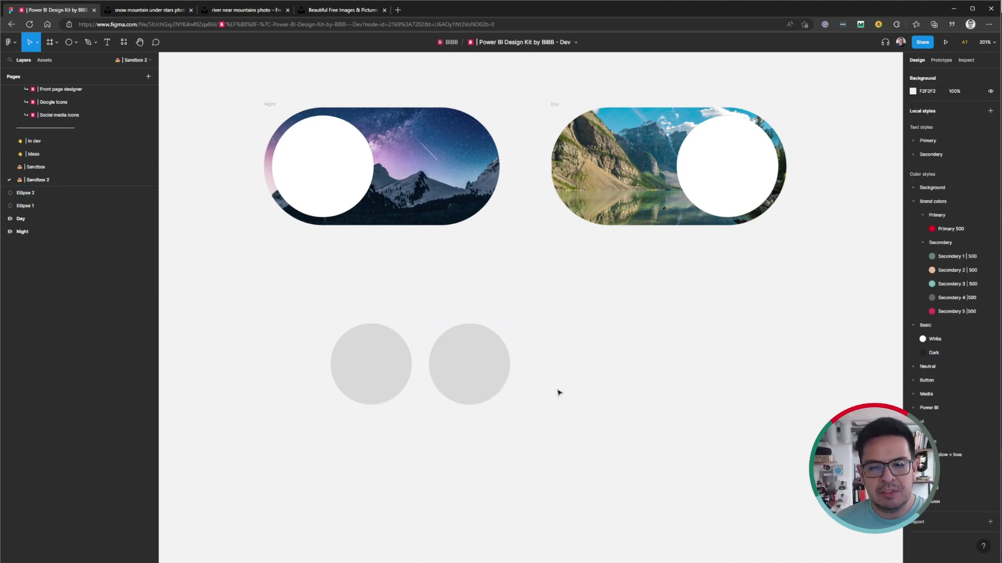
# - Wrap the two grey circles together in a frame
pyautogui.moveTo(554, 292); pyautogui.dragTo(302, 434)
pyautogui.rightClick(358, 363)
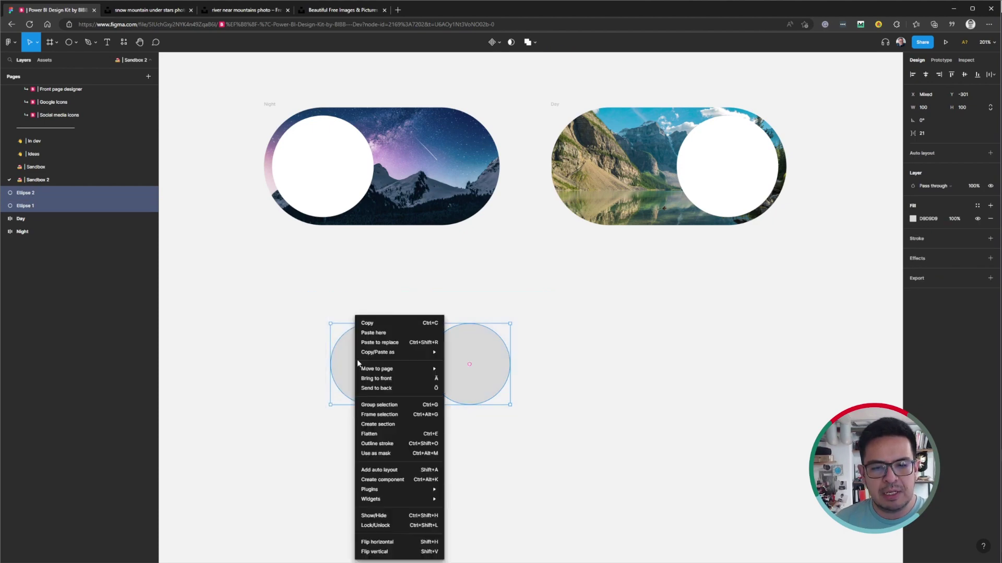
pyautogui.click(390, 414)
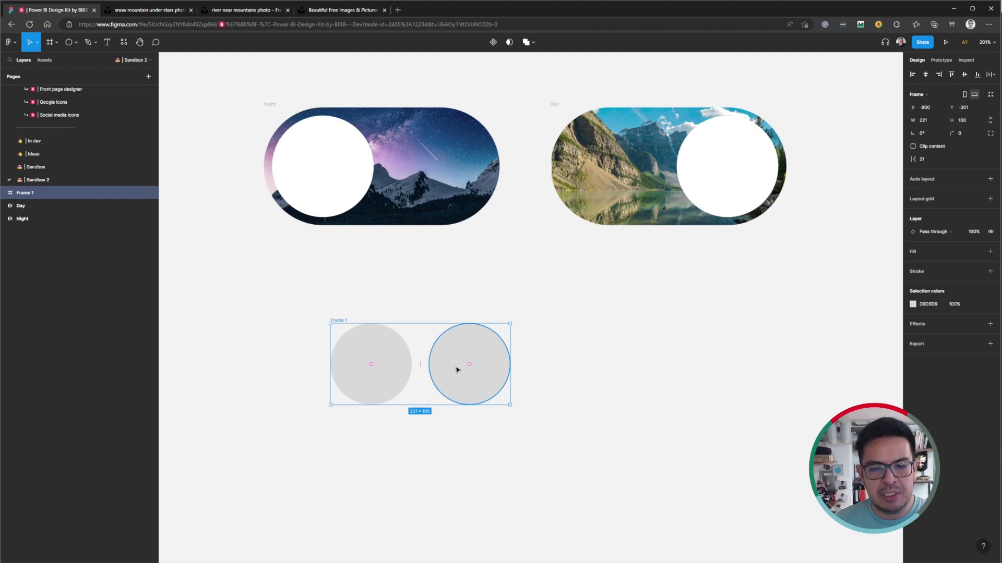
pyautogui.click(393, 380)
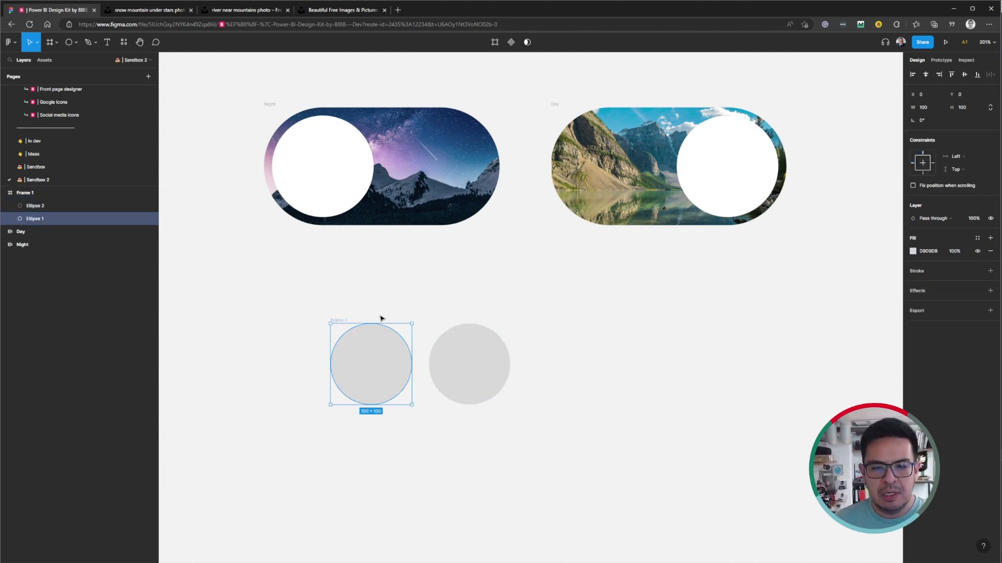
# - Rename the frame around the two circles as Button
pyautogui.click(46, 192)
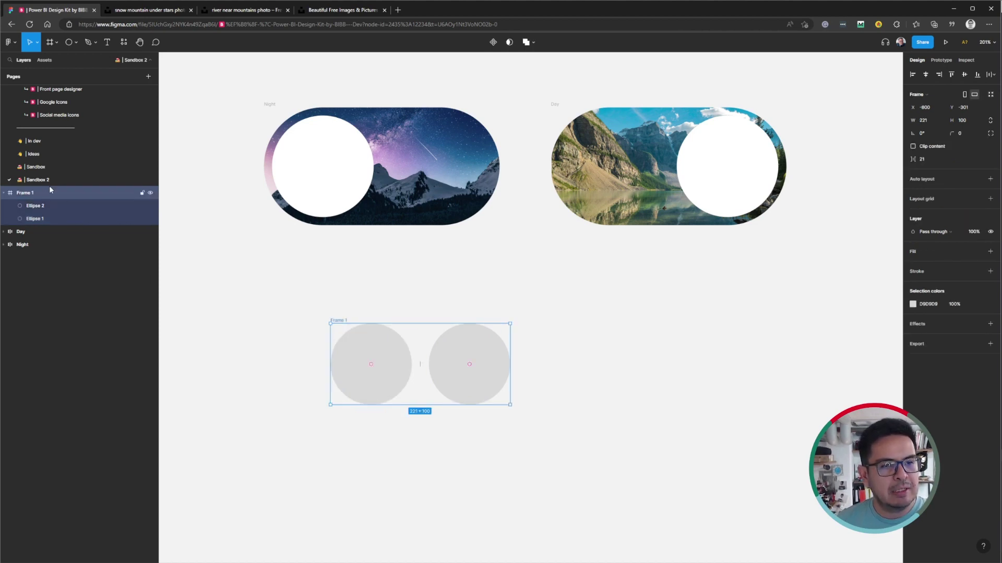
pyautogui.doubleClick(43, 194)
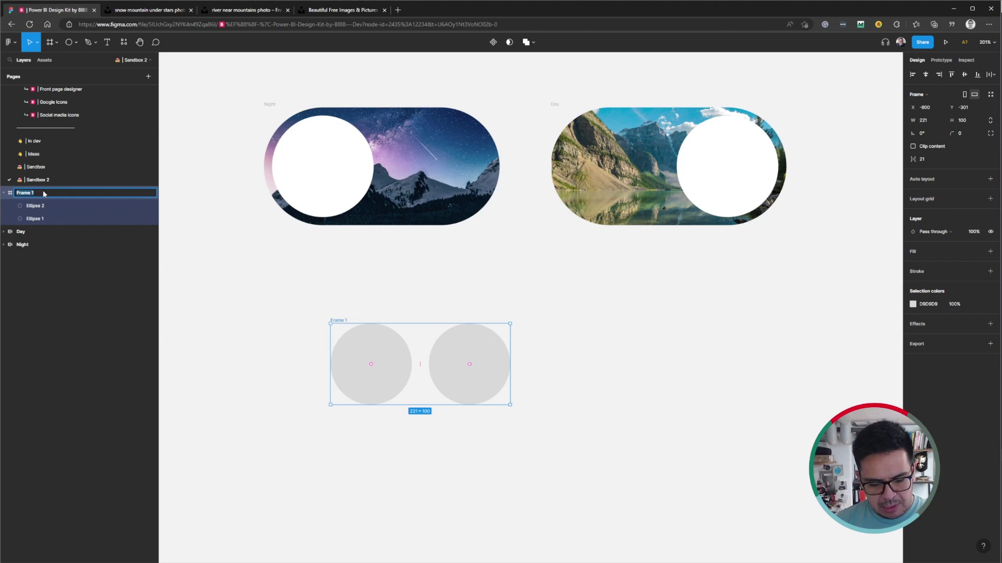
pyautogui.write('Button')
pyautogui.press('Return')
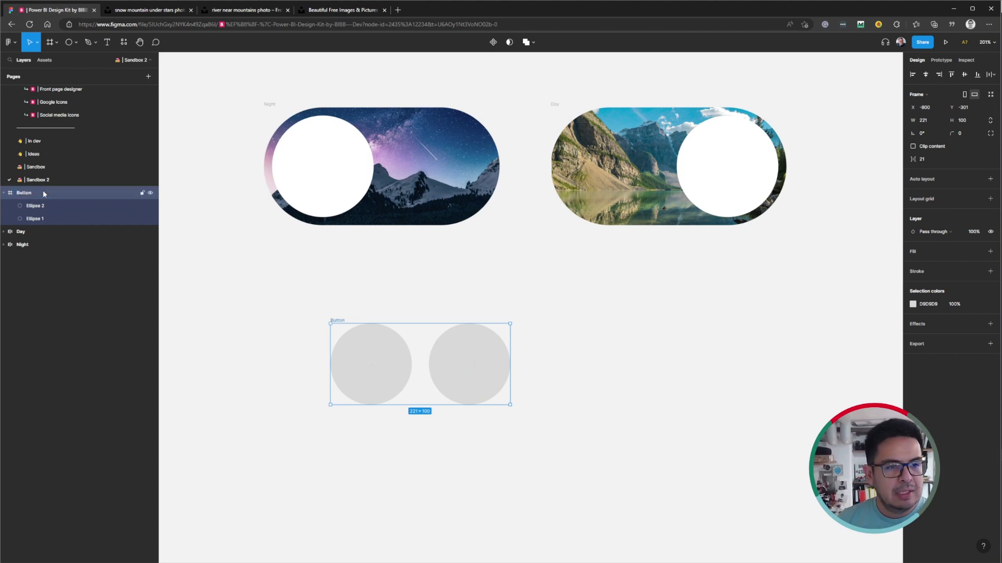
# - Move the left circle's layer above the other one inside the frame and rename it Button
pyautogui.click(62, 218)
pyautogui.moveTo(63, 219); pyautogui.dragTo(68, 204)
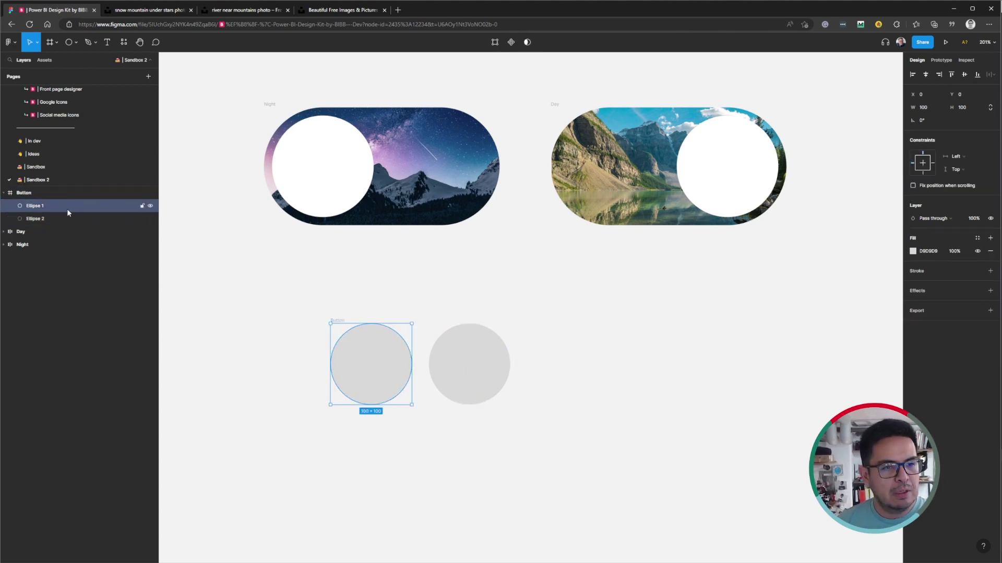
pyautogui.doubleClick(60, 209)
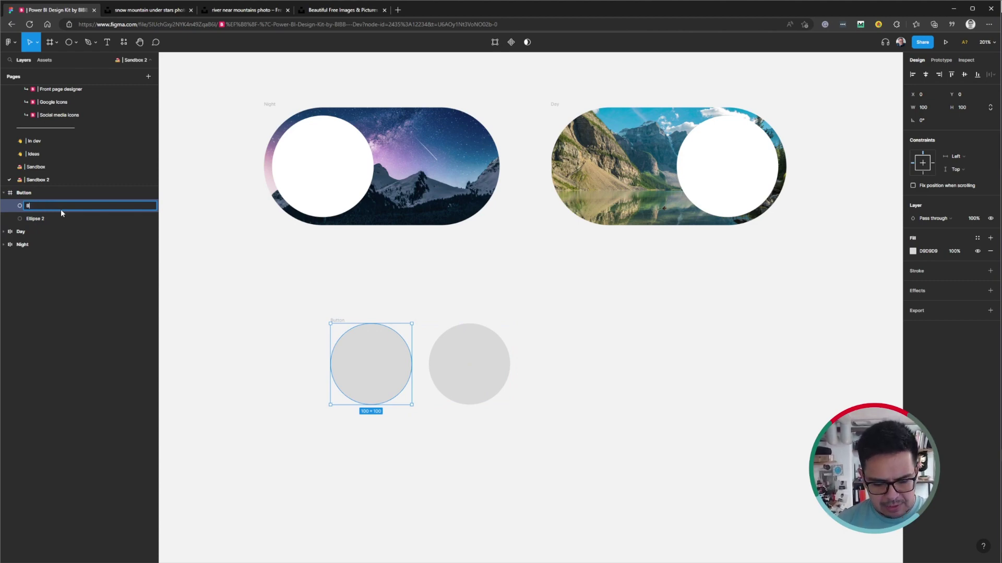
pyautogui.write('Button')
pyautogui.press('Return')
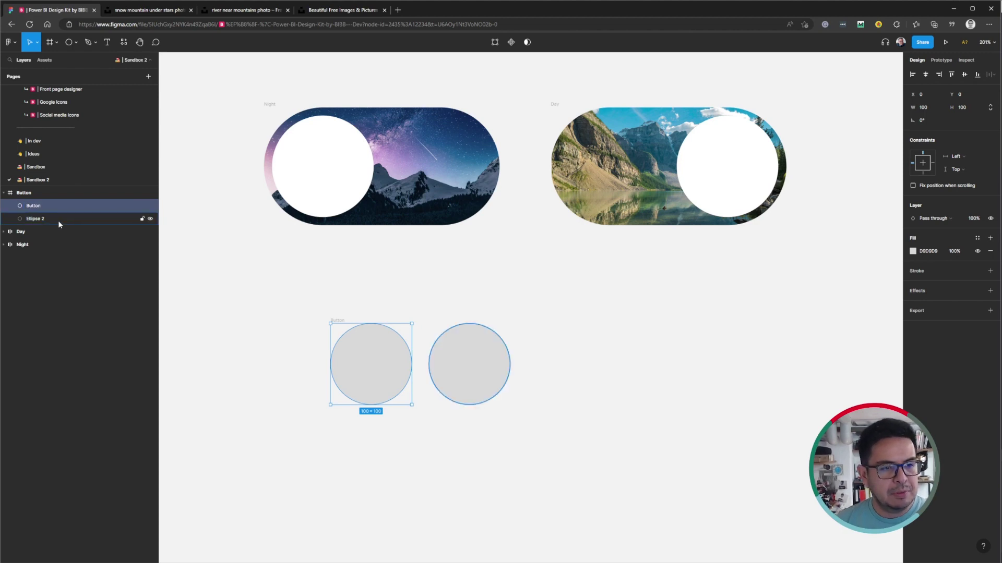
# - Rename the right circle's layer as Spacer
pyautogui.doubleClick(58, 219)
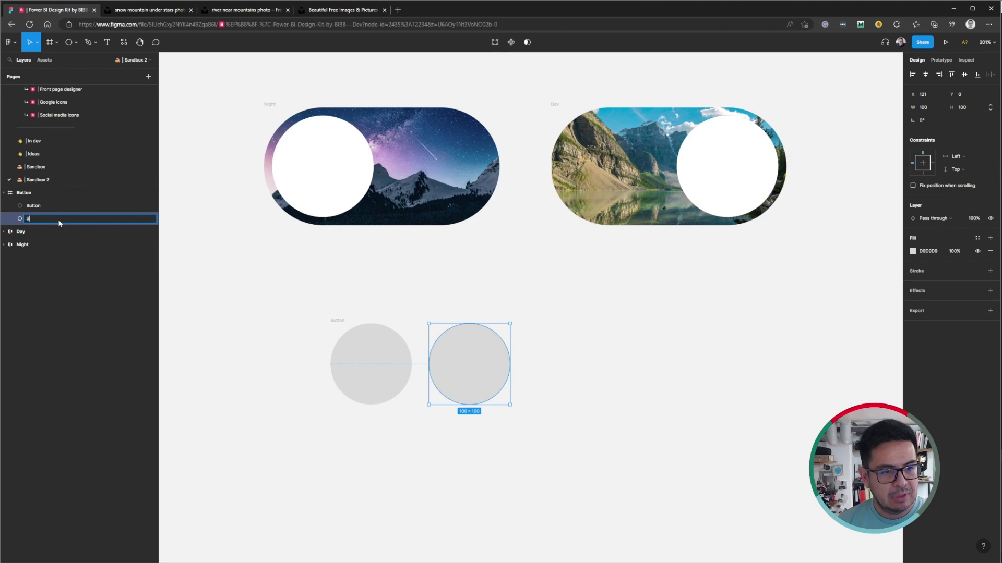
pyautogui.write('Spacer')
pyautogui.press('Return')
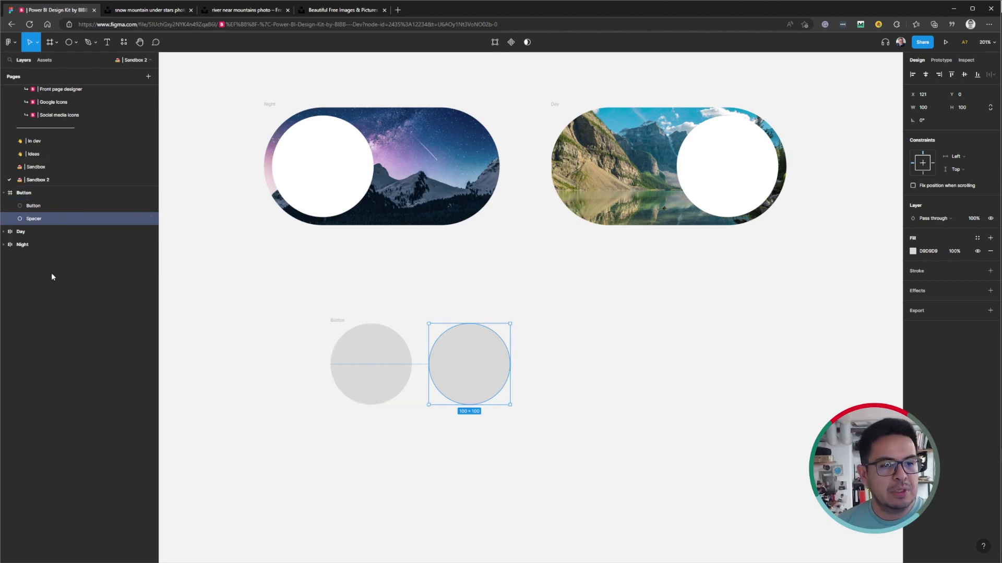
# - Fill the Button frame around the two circles with the starry night mountain photo as an image fill
pyautogui.click(57, 197)
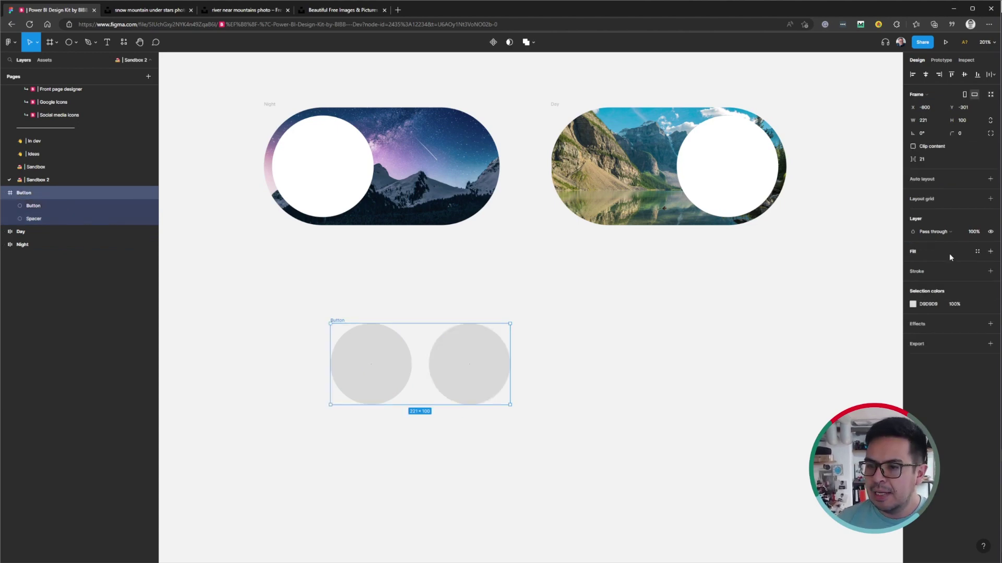
pyautogui.click(914, 255)
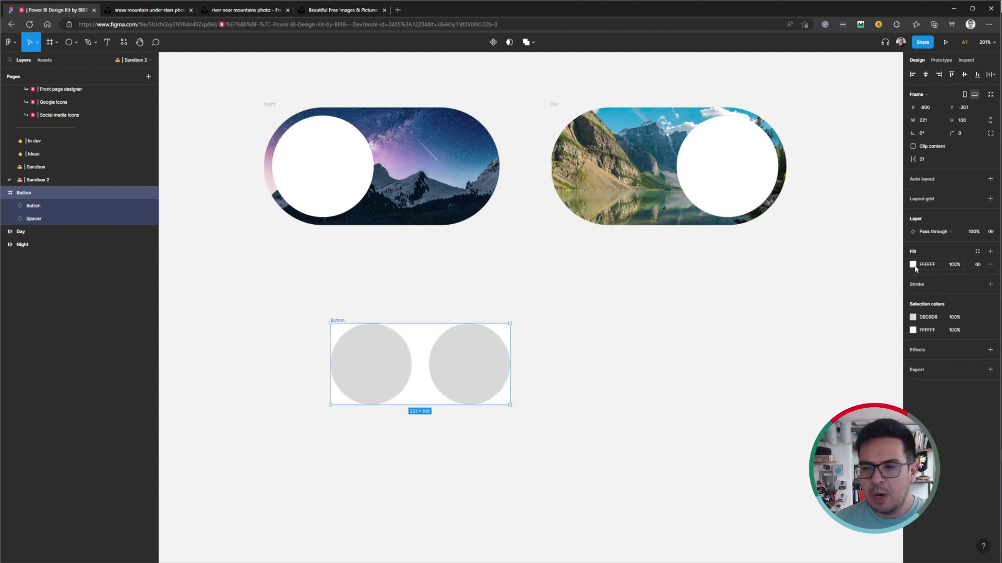
pyautogui.click(913, 264)
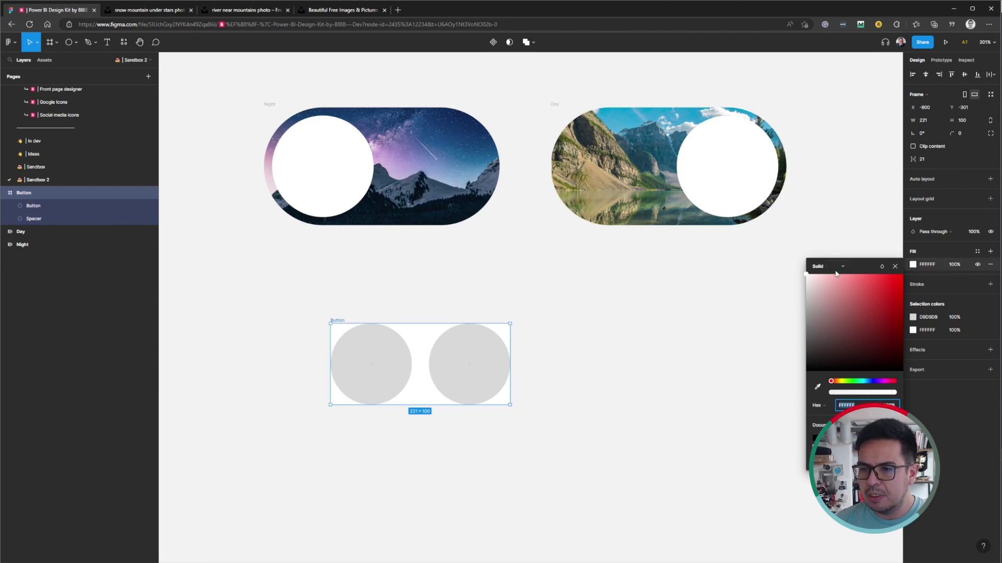
pyautogui.click(818, 266)
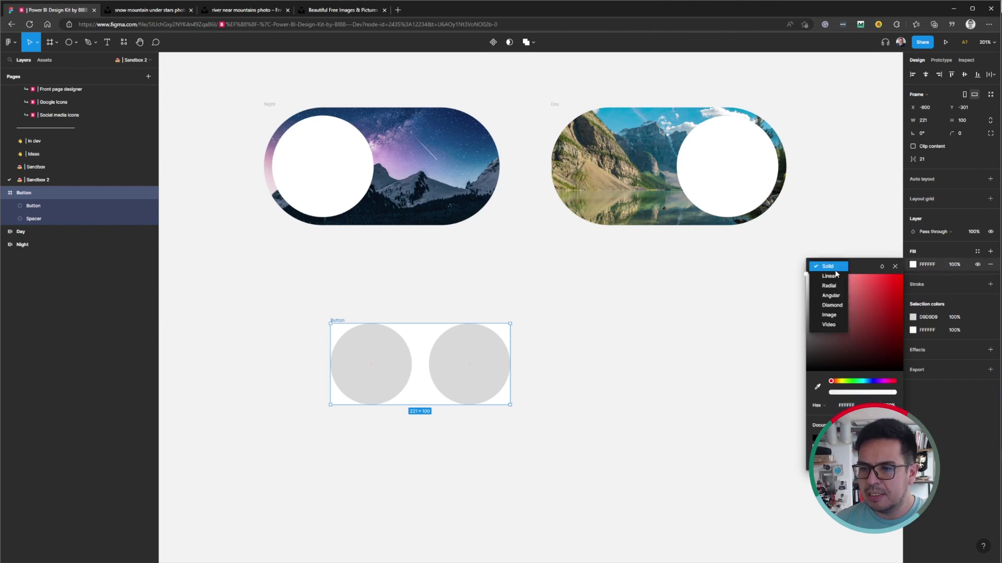
pyautogui.click(835, 316)
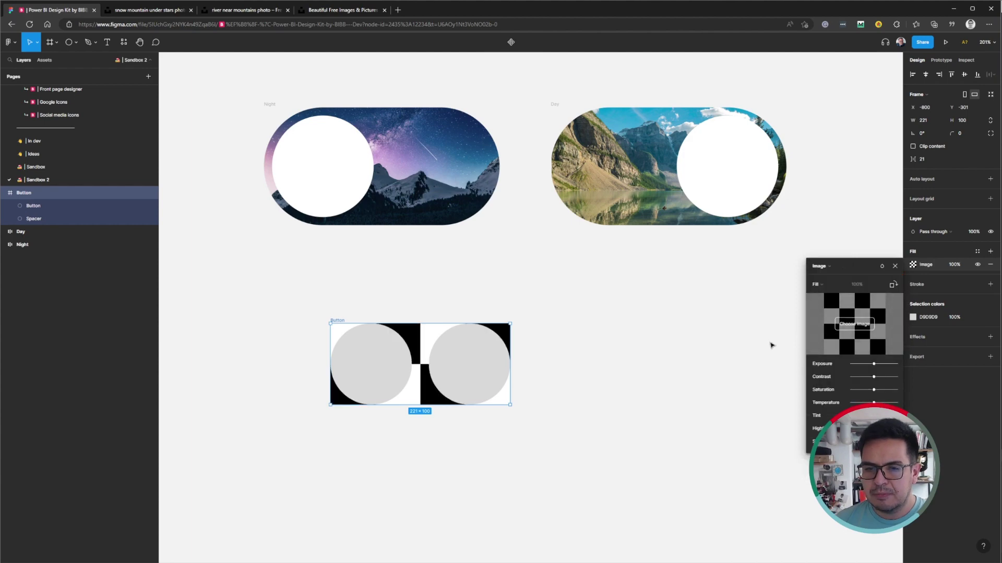
pyautogui.click(866, 325)
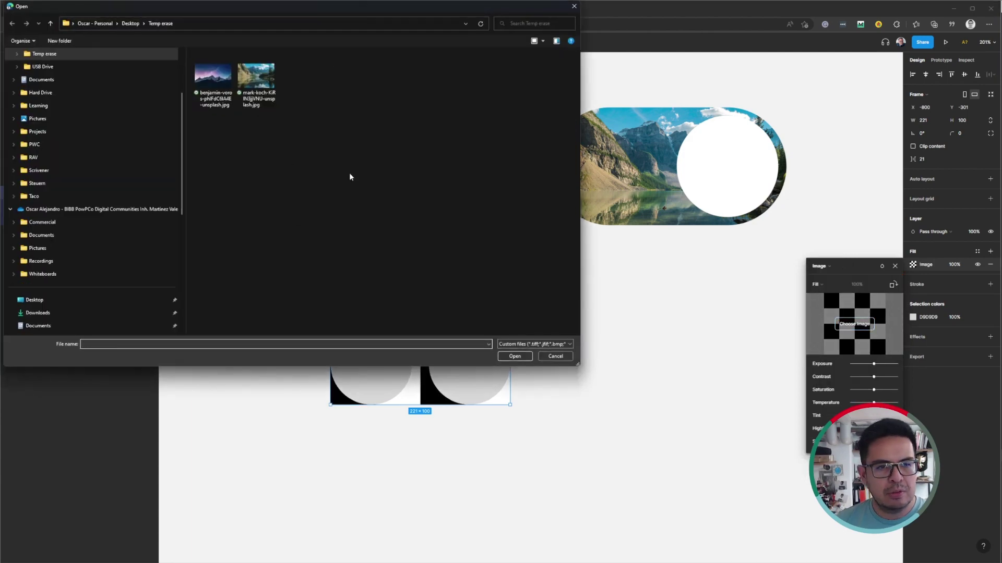
pyautogui.doubleClick(211, 85)
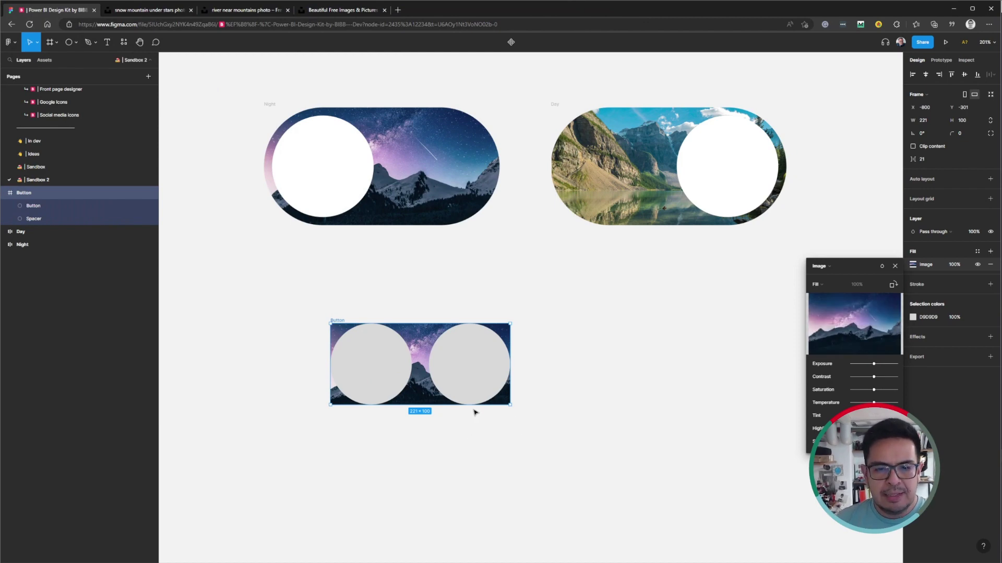
pyautogui.scroll(5, 358, 347)
pyautogui.scroll(4, 371, 348)
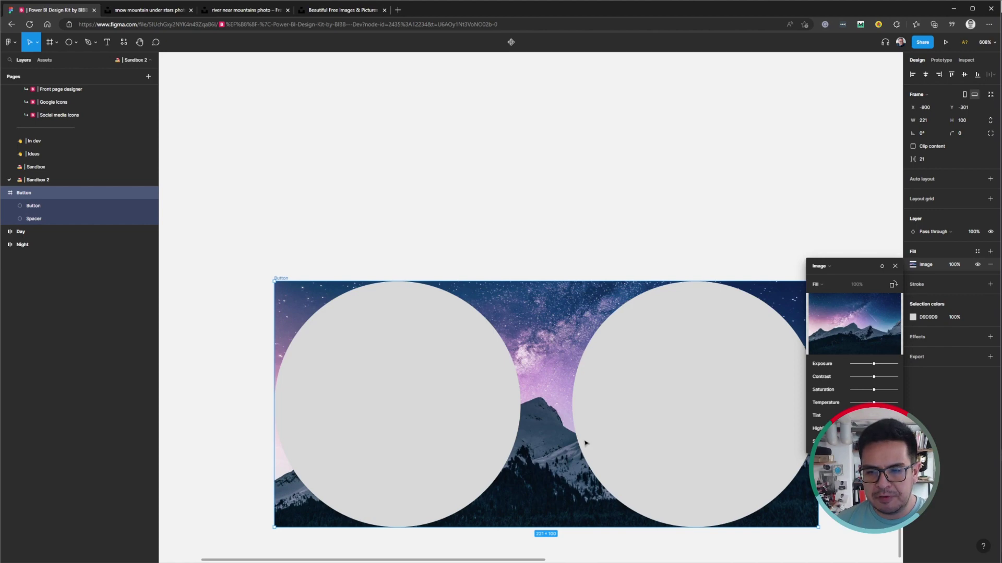
pyautogui.scroll(-5, 585, 443)
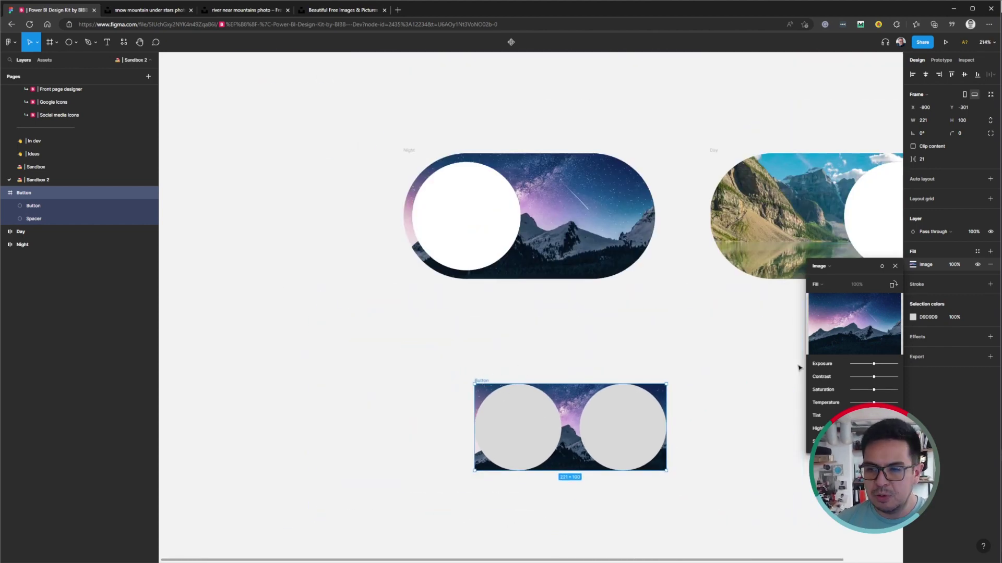
pyautogui.click(895, 267)
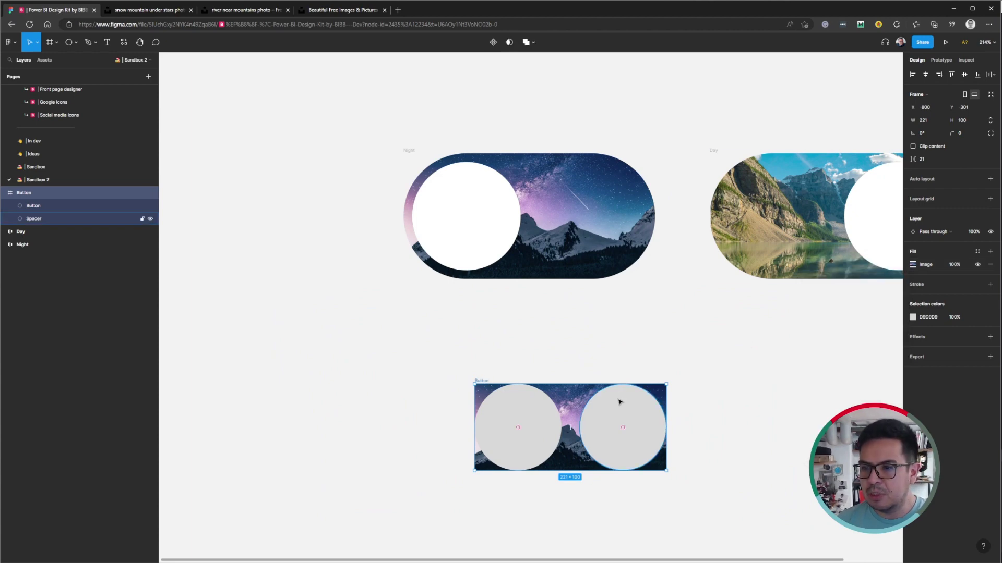
# - Apply auto layout to the Button frame with its contents aligned to the centre
pyautogui.hscroll(2, 619, 405)
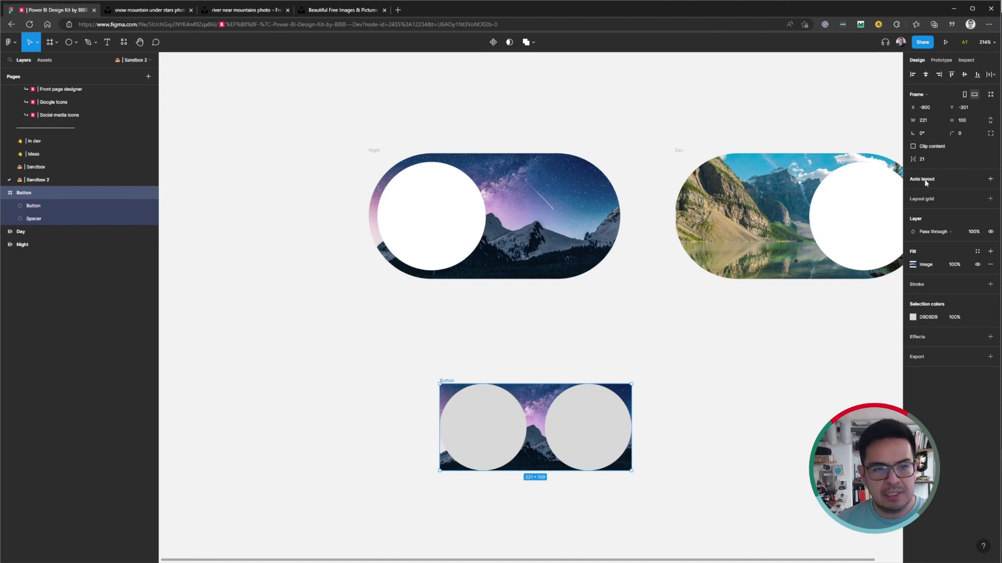
pyautogui.click(991, 180)
pyautogui.click(961, 200)
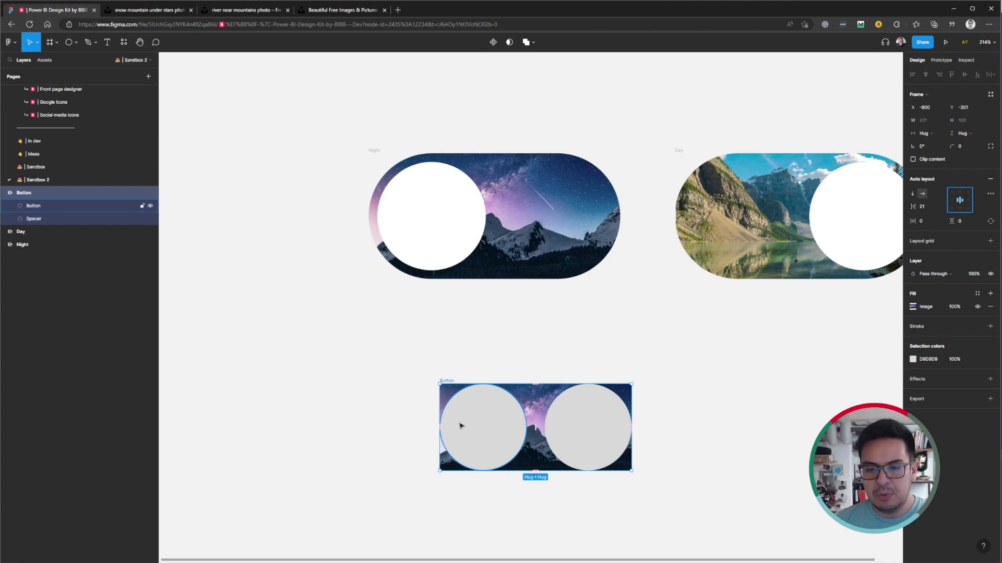
# - Try the vertical direction for the Button frame's auto layout and return it to horizontal
pyautogui.click(549, 438)
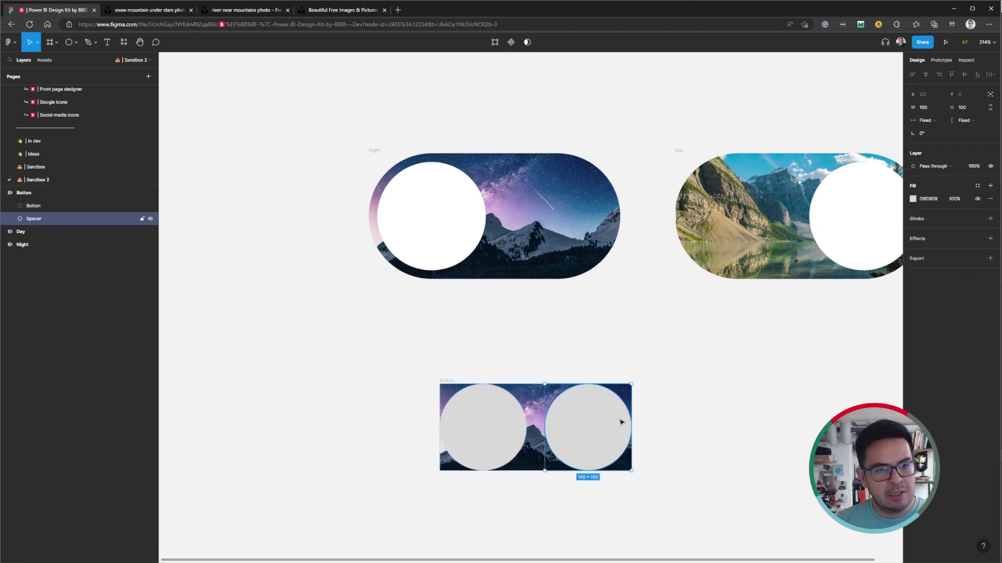
pyautogui.press('Escape')
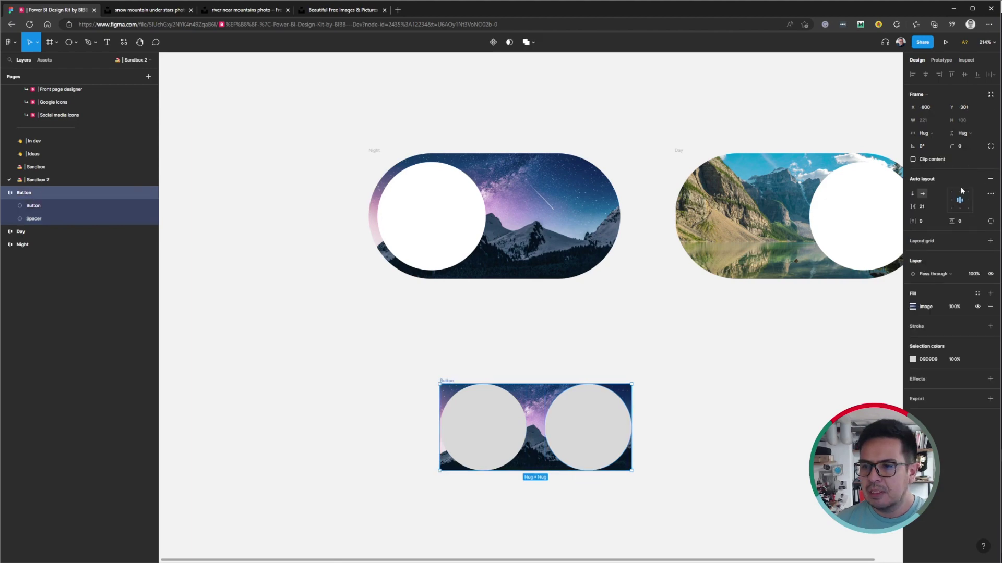
pyautogui.click(913, 194)
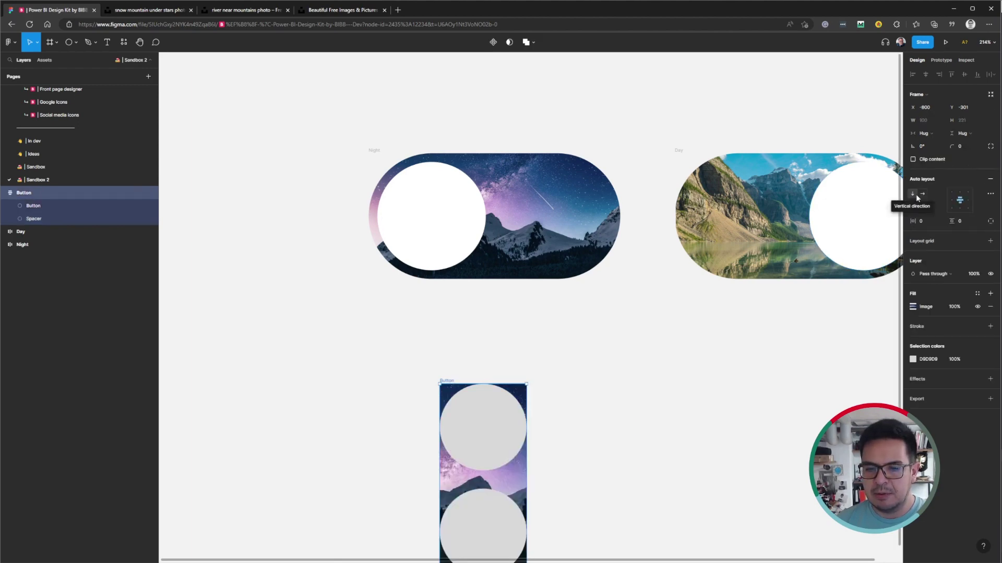
pyautogui.scroll(-3, 763, 451)
pyautogui.scroll(-3, 763, 451)
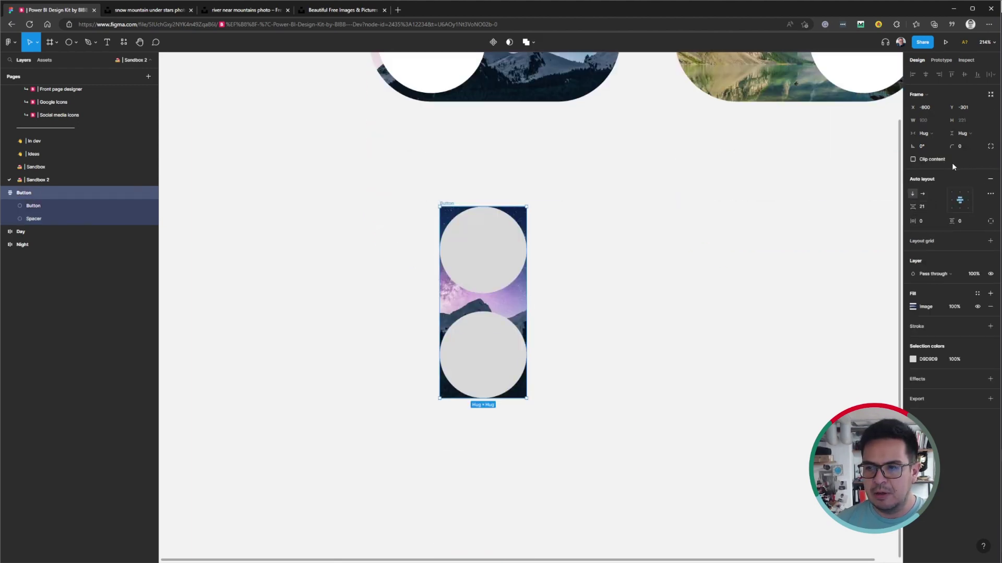
pyautogui.click(923, 195)
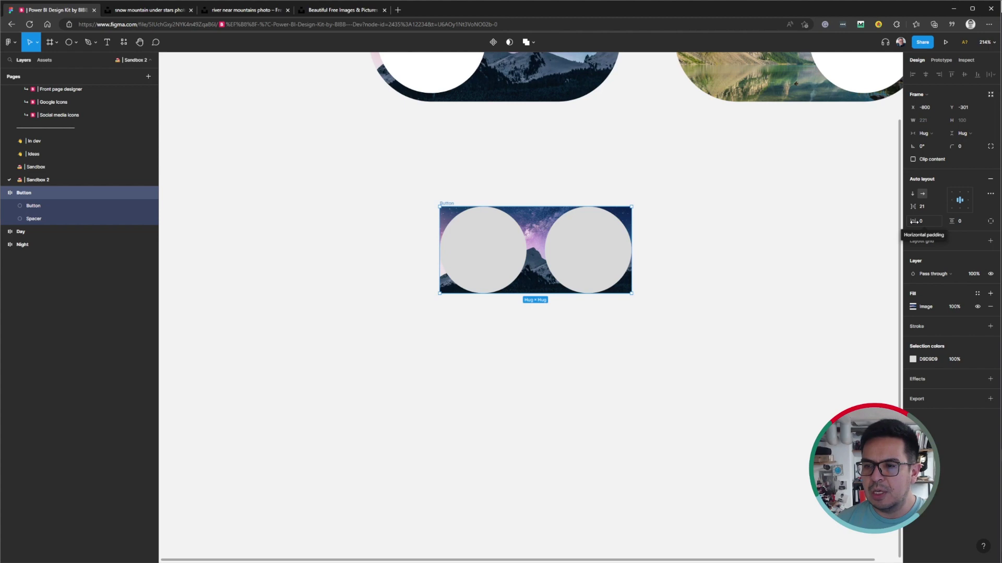
# - Set the Button frame's horizontal and vertical auto layout padding to 15
pyautogui.scroll(3, 714, 237)
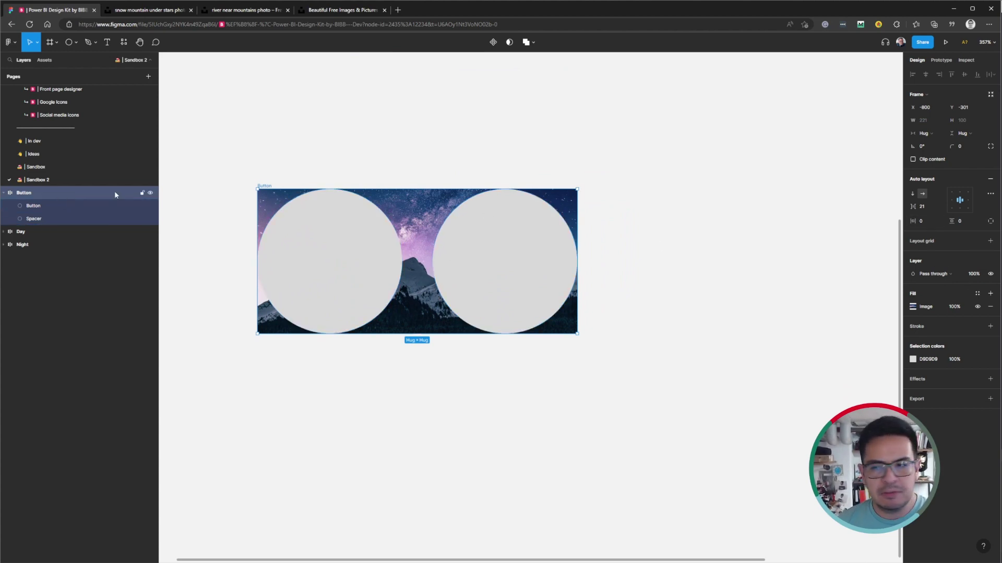
pyautogui.moveTo(917, 221); pyautogui.dragTo(917, 221)
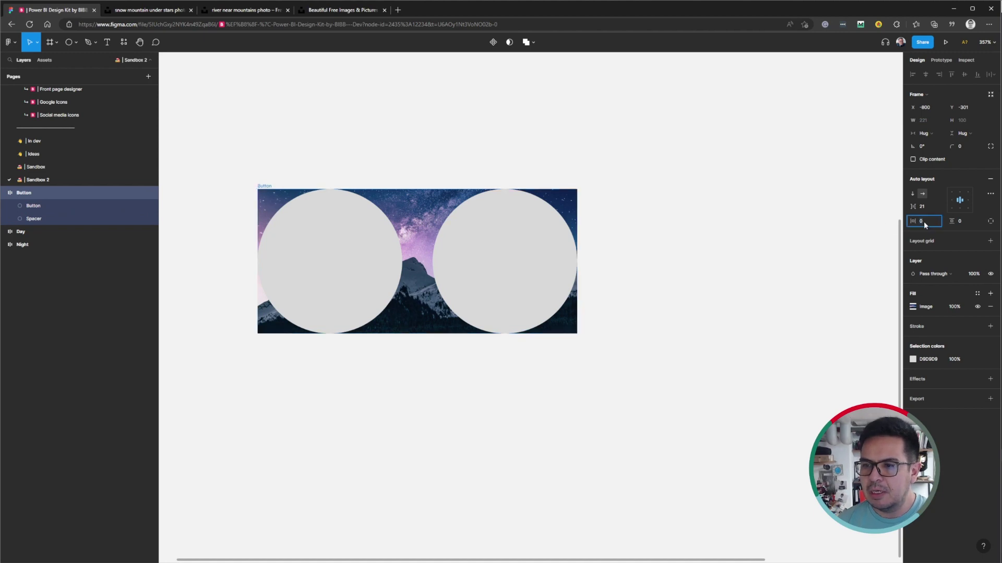
pyautogui.write('20')
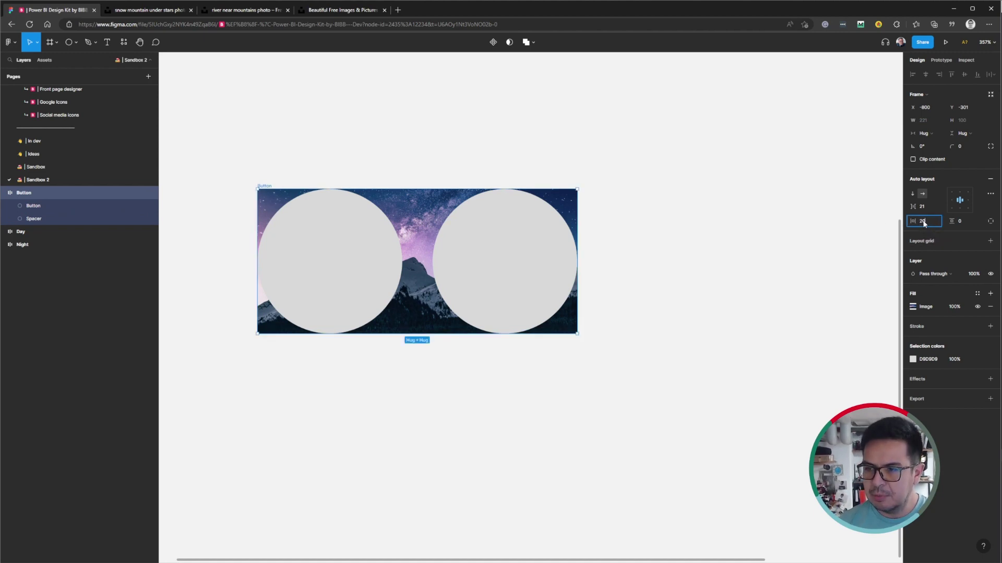
pyautogui.press('Tab')
pyautogui.click(923, 224)
pyautogui.write('15')
pyautogui.press('Tab')
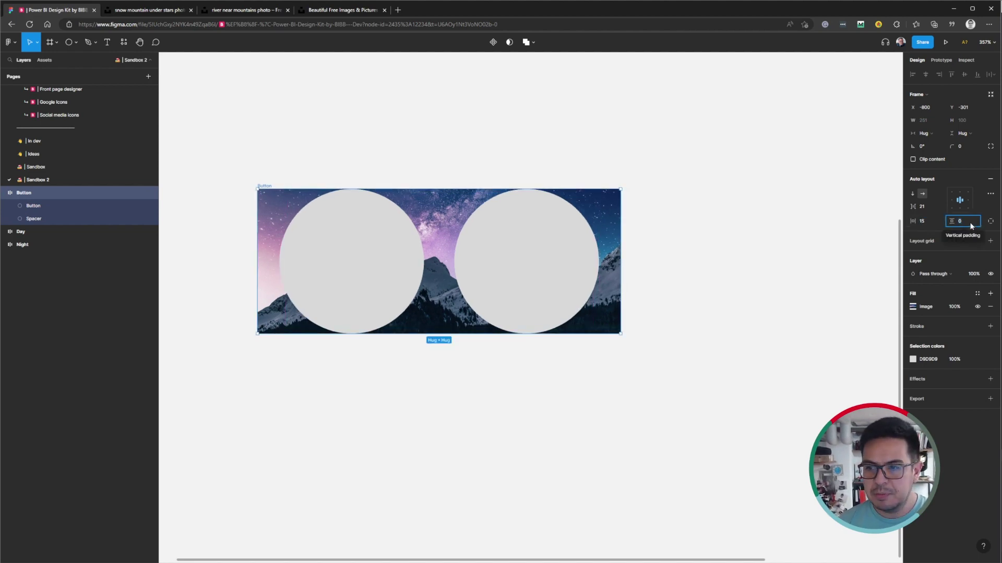
pyautogui.write('15')
pyautogui.press('Return')
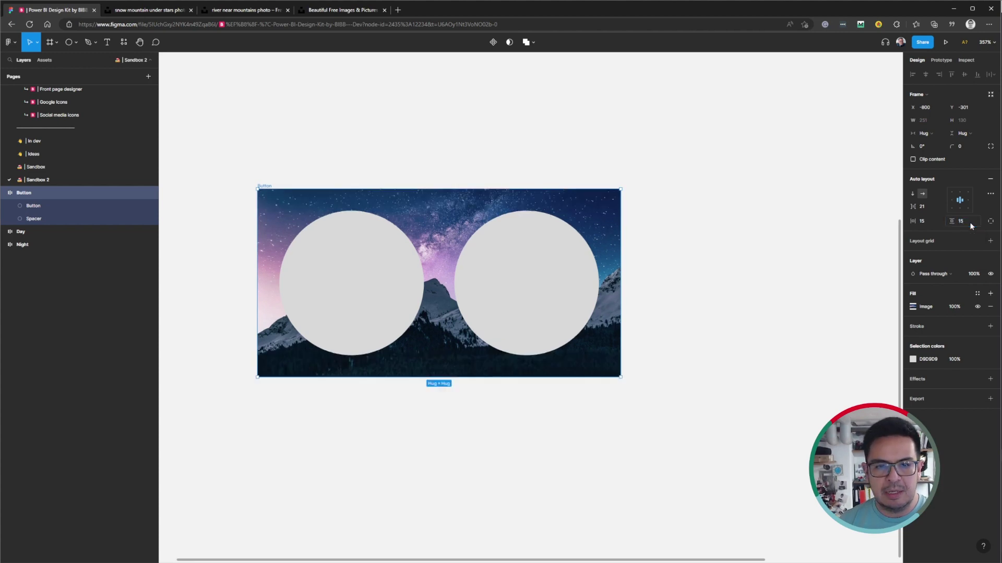
# - Set both the horizontal and vertical padding of the Button frame to 10
pyautogui.click(926, 222)
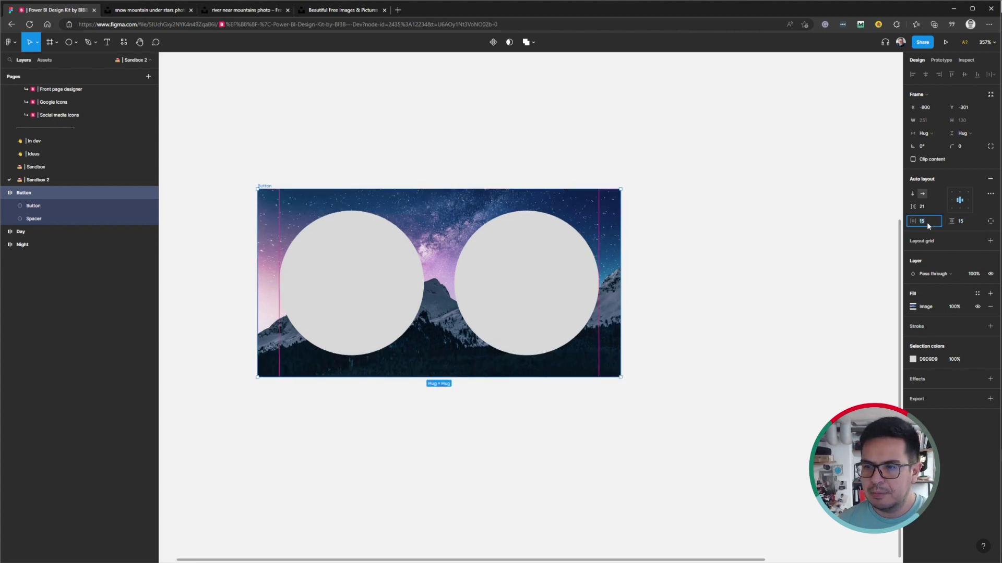
pyautogui.press('Tab')
pyautogui.write('10')
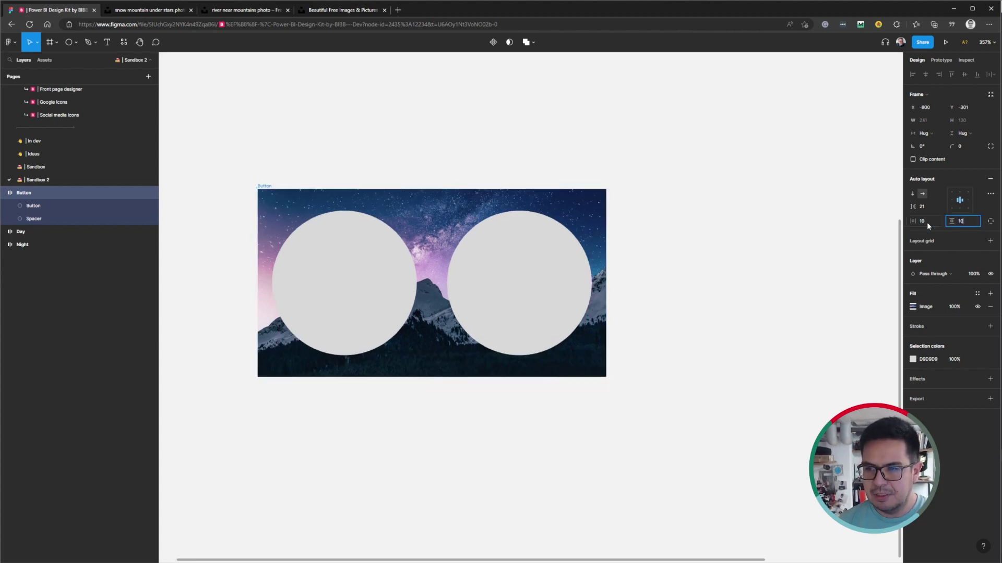
pyautogui.press('Tab')
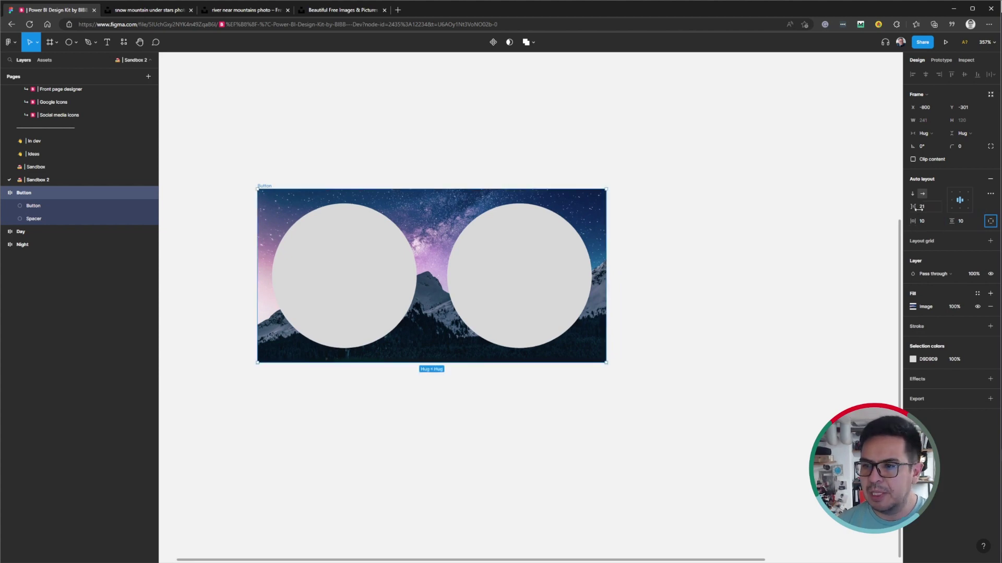
pyautogui.click(708, 279)
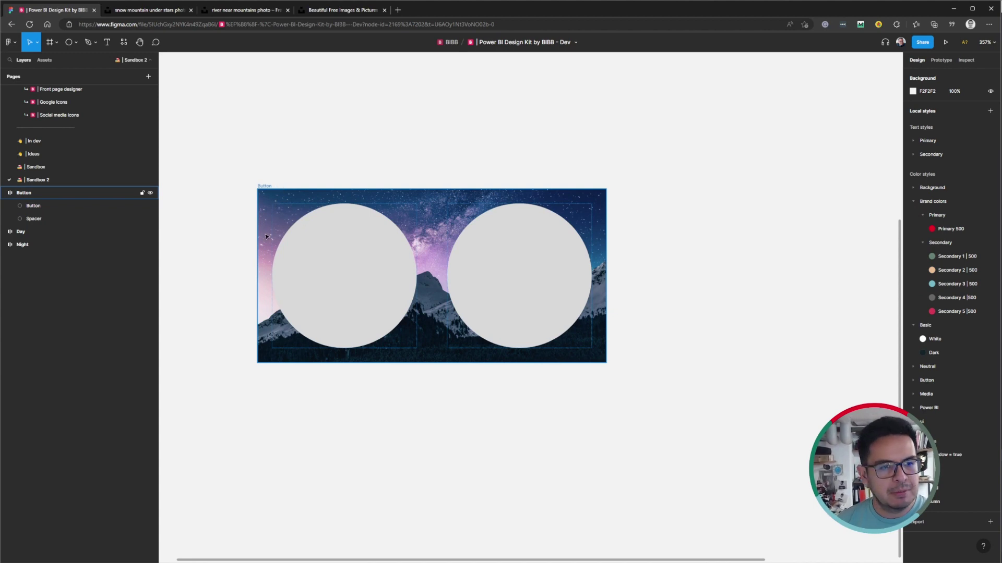
# - Round the Button frame into a pill shape with a corner radius of 100
pyautogui.click(267, 189)
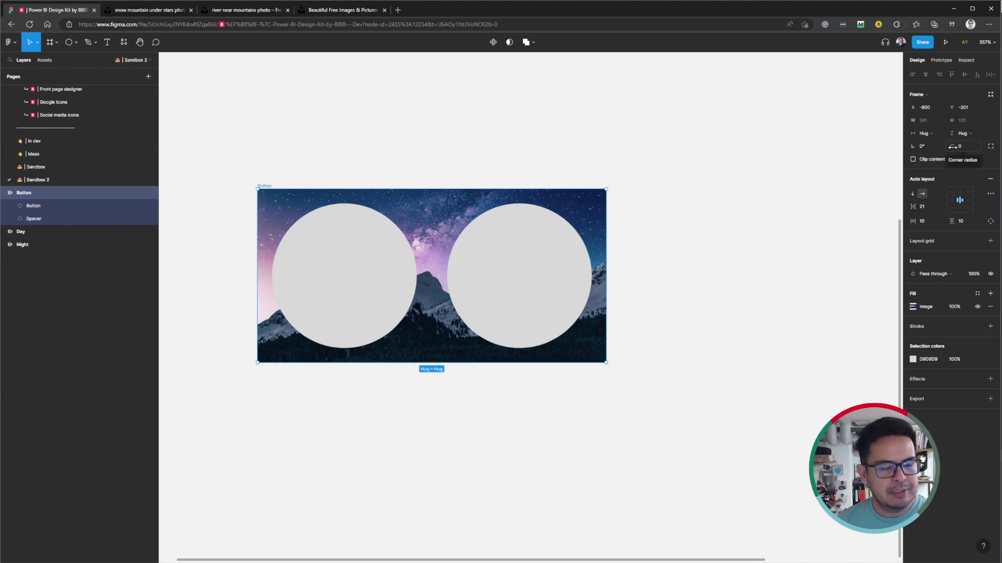
pyautogui.moveTo(952, 147); pyautogui.dragTo(157, 165)
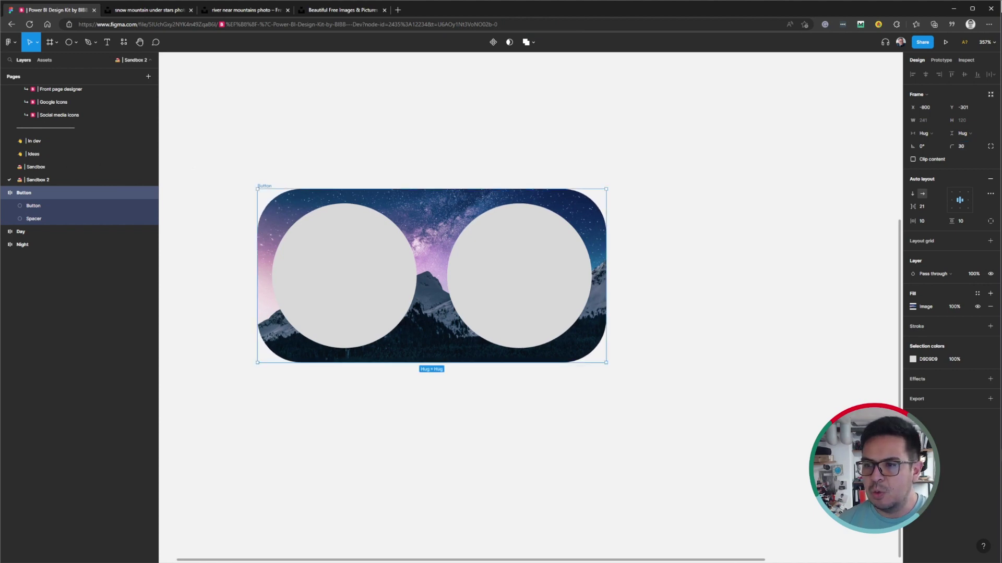
pyautogui.click(973, 152)
pyautogui.write('10')
pyautogui.press('Return')
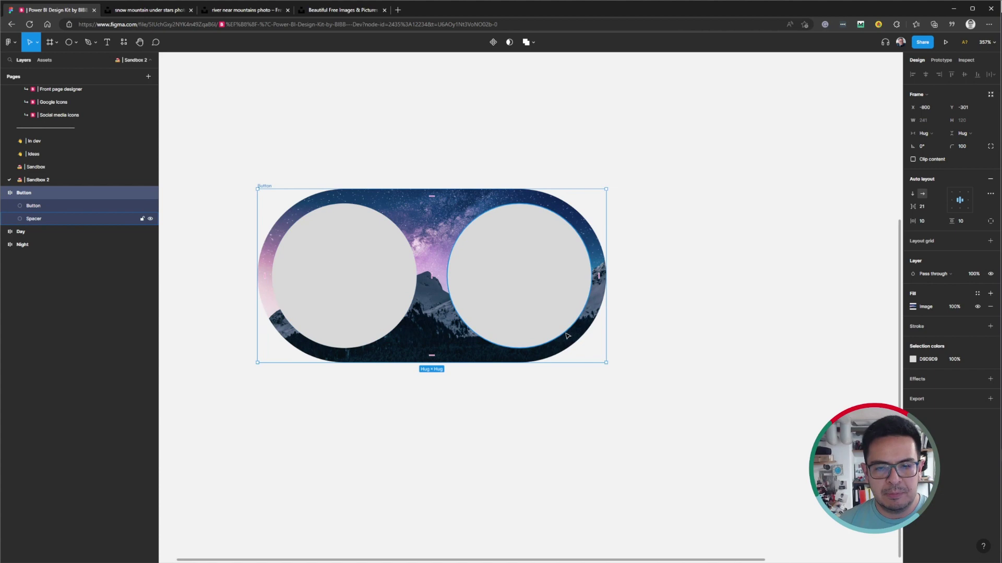
pyautogui.click(456, 447)
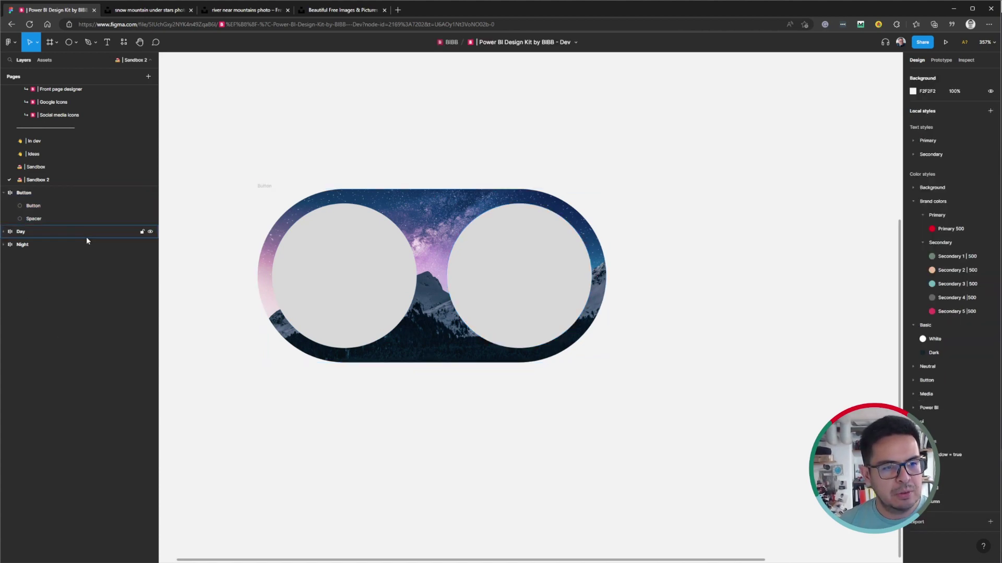
# - Hide the fill of the Spacer circle while keeping its layer in the Button frame
pyautogui.click(82, 224)
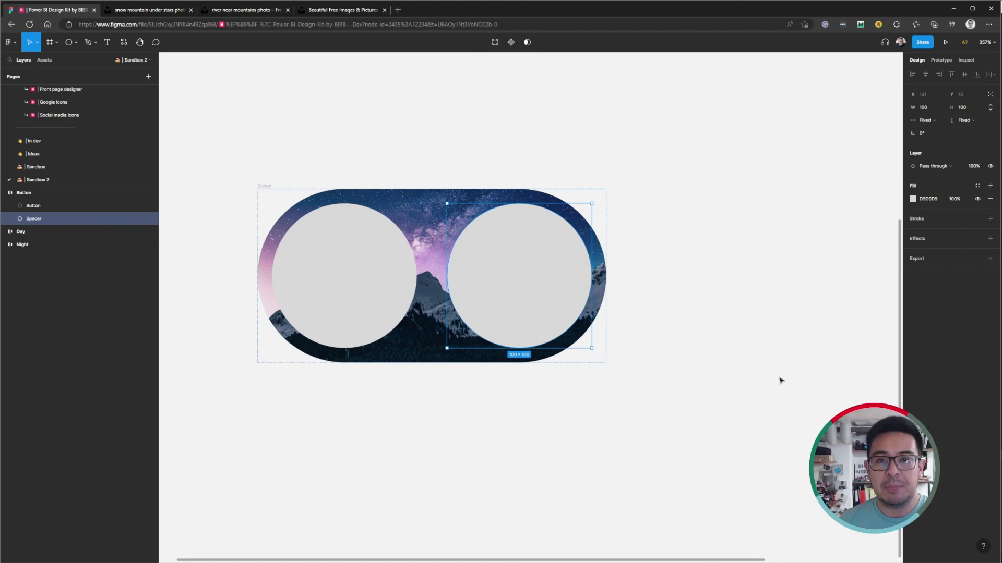
pyautogui.click(977, 199)
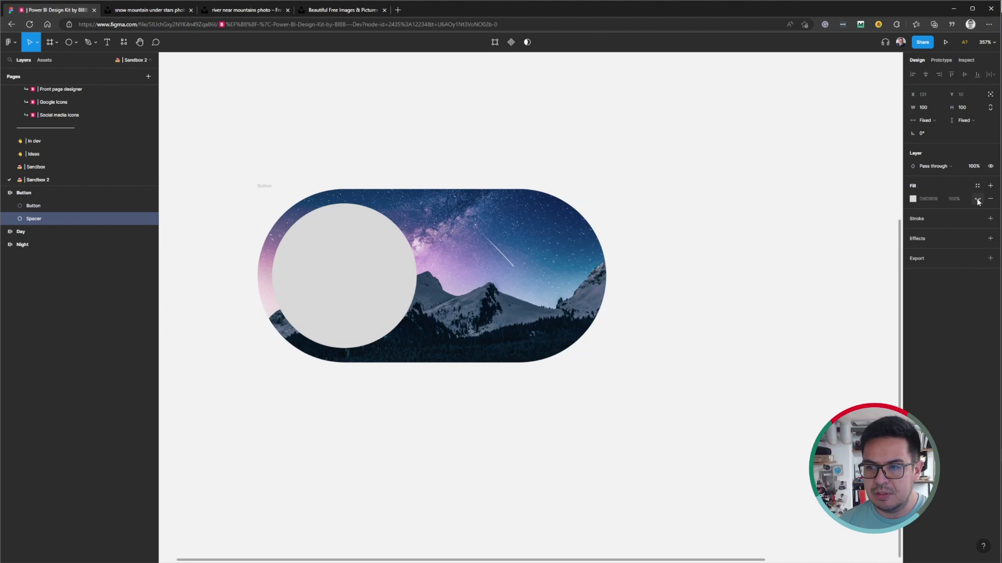
pyautogui.click(976, 200)
pyautogui.click(977, 201)
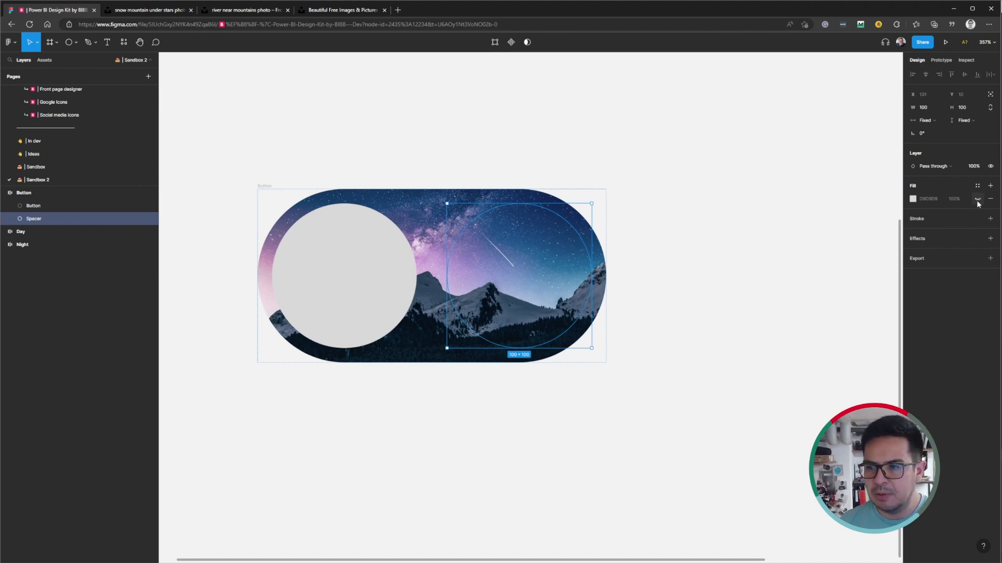
pyautogui.click(512, 377)
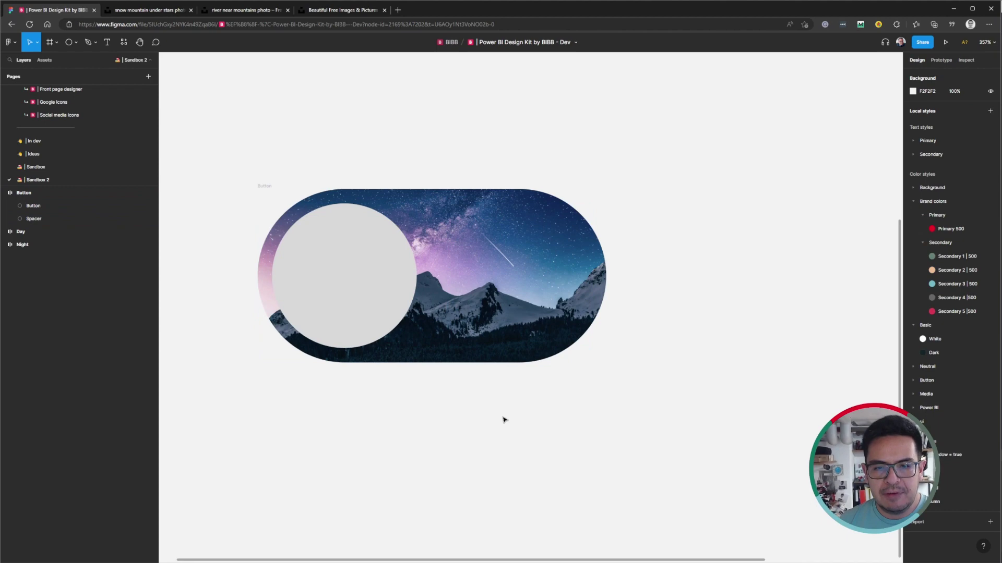
# - Apply the Basic/White color style to the Button circle in the lower toggle frame
pyautogui.scroll(-4, 504, 420)
pyautogui.click(441, 351)
pyautogui.click(442, 351)
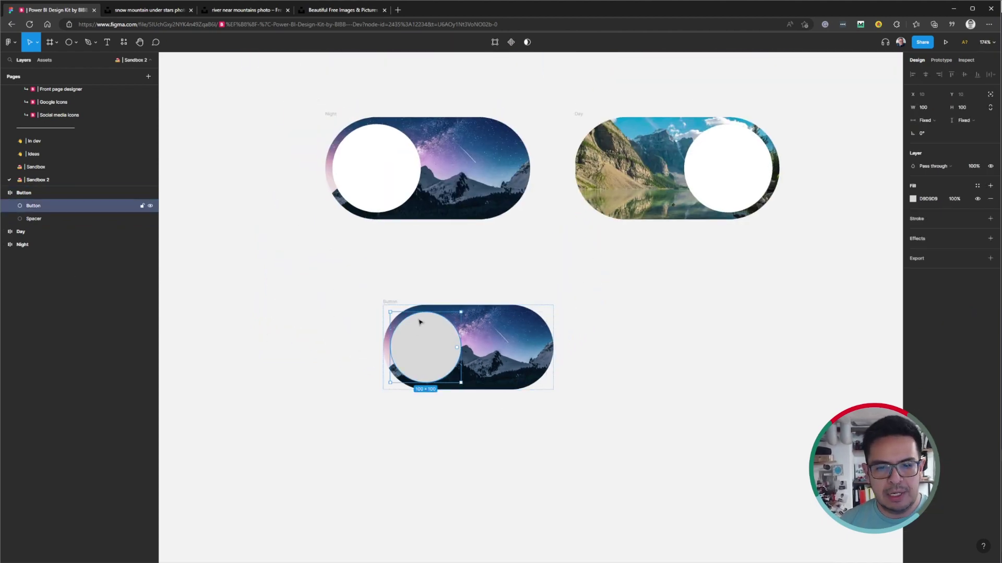
pyautogui.hscroll(-1, 423, 328)
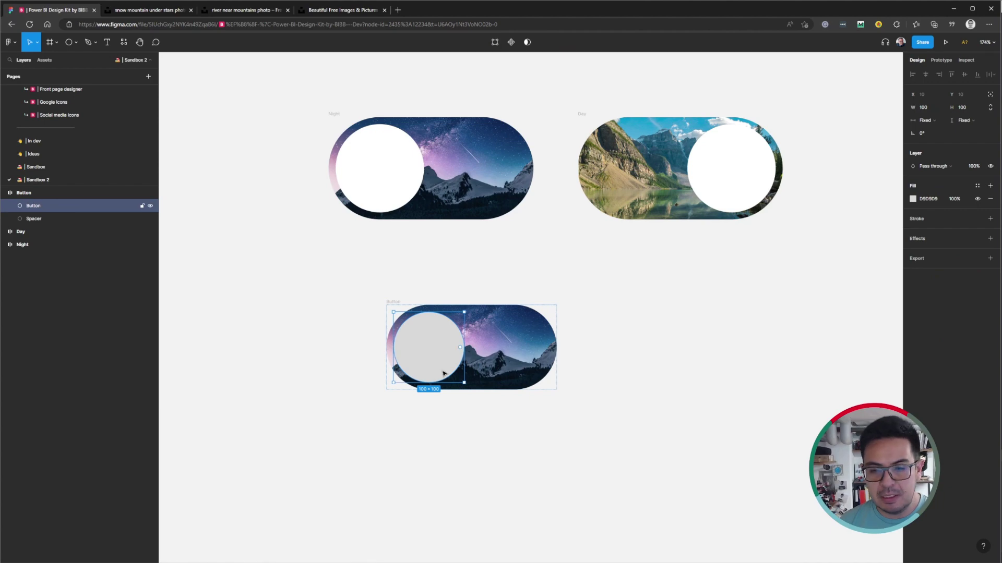
pyautogui.click(912, 200)
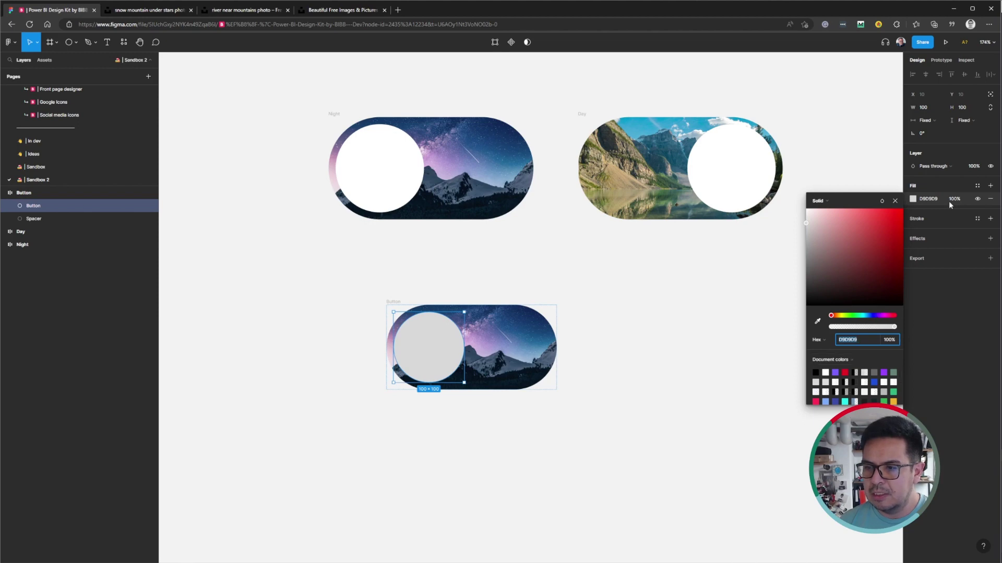
pyautogui.click(977, 186)
pyautogui.scroll(-4, 945, 275)
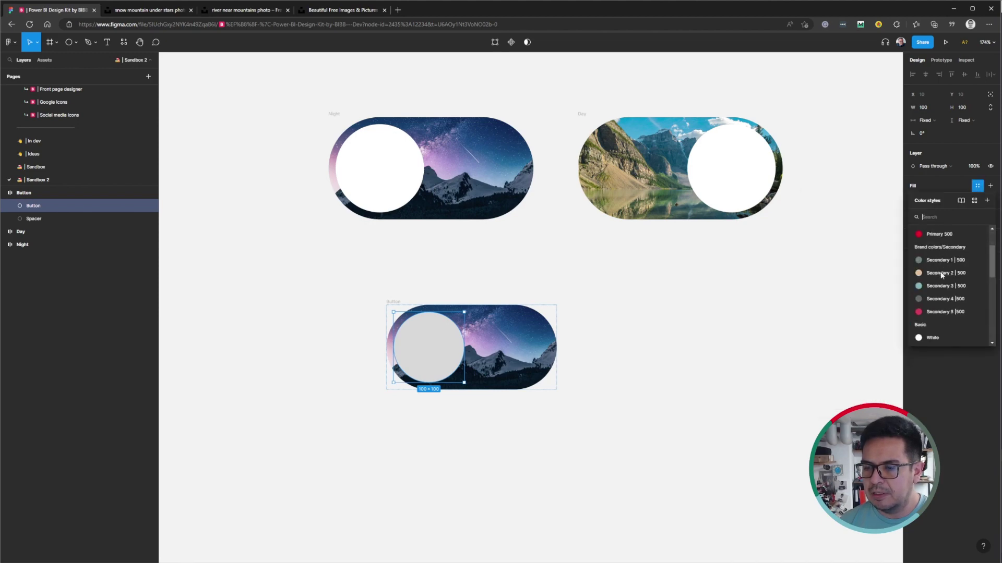
pyautogui.click(933, 263)
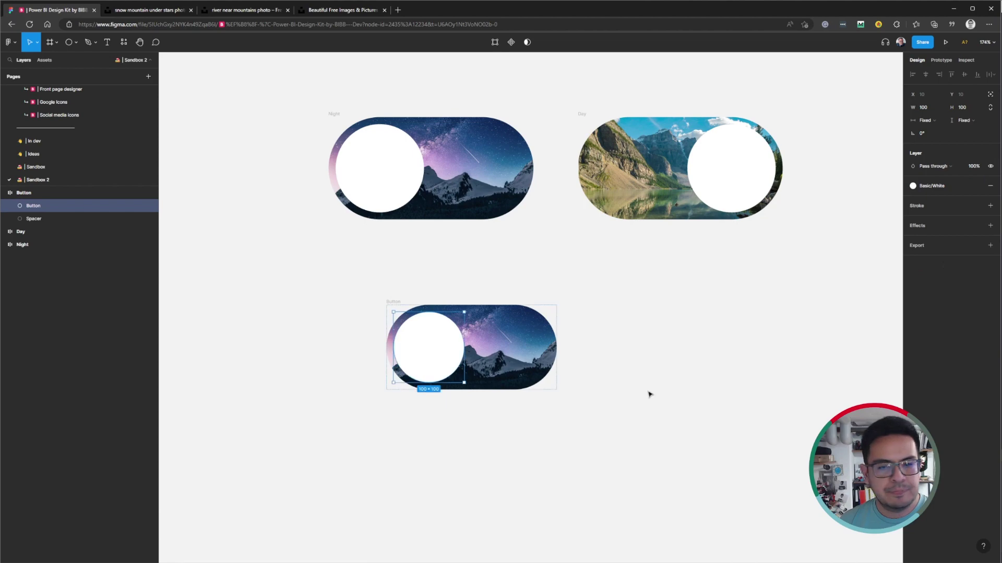
pyautogui.click(505, 425)
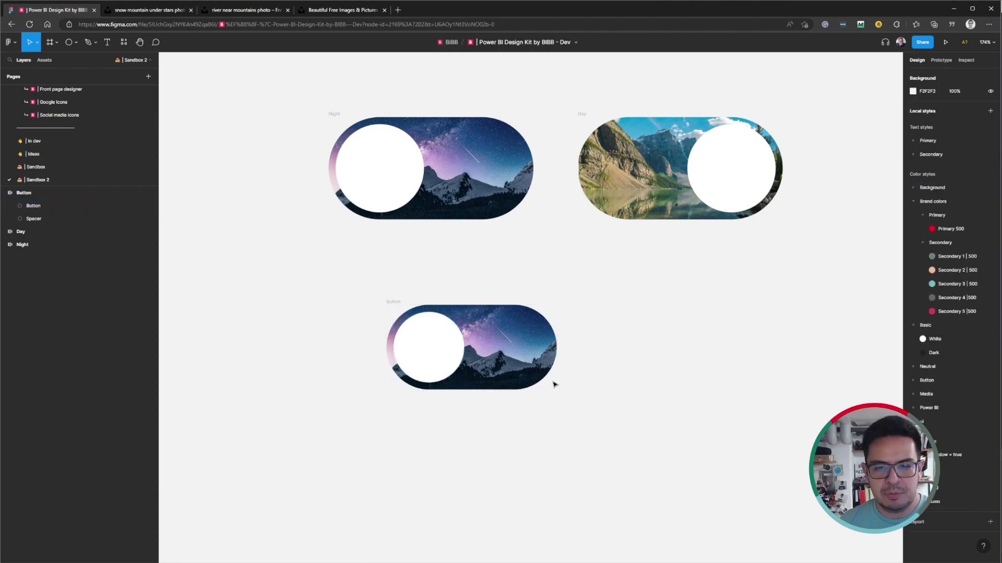
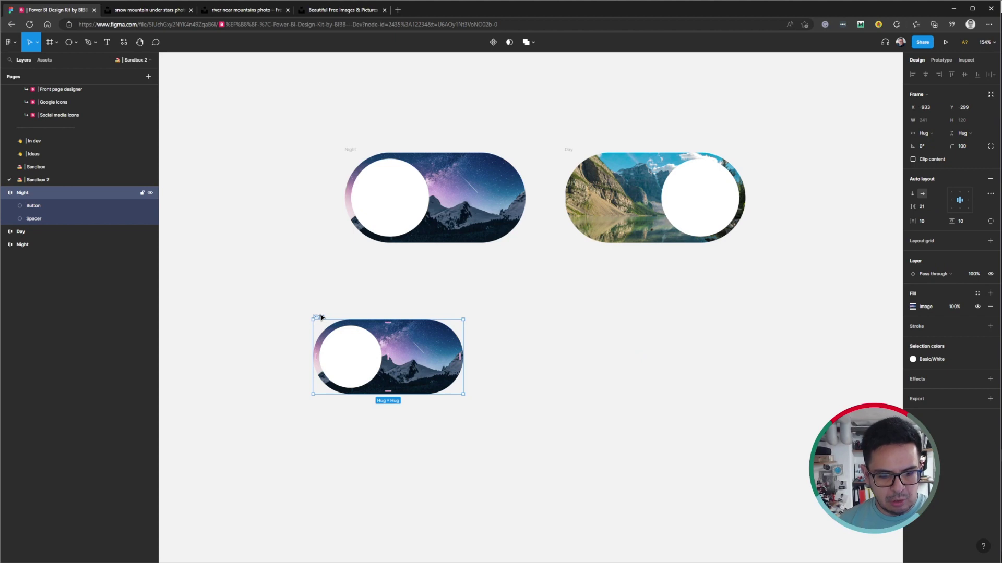
# - Duplicate the lower Night toggle frame beside the original and rename the copy Day
pyautogui.hotkey('ctrl', 'd')
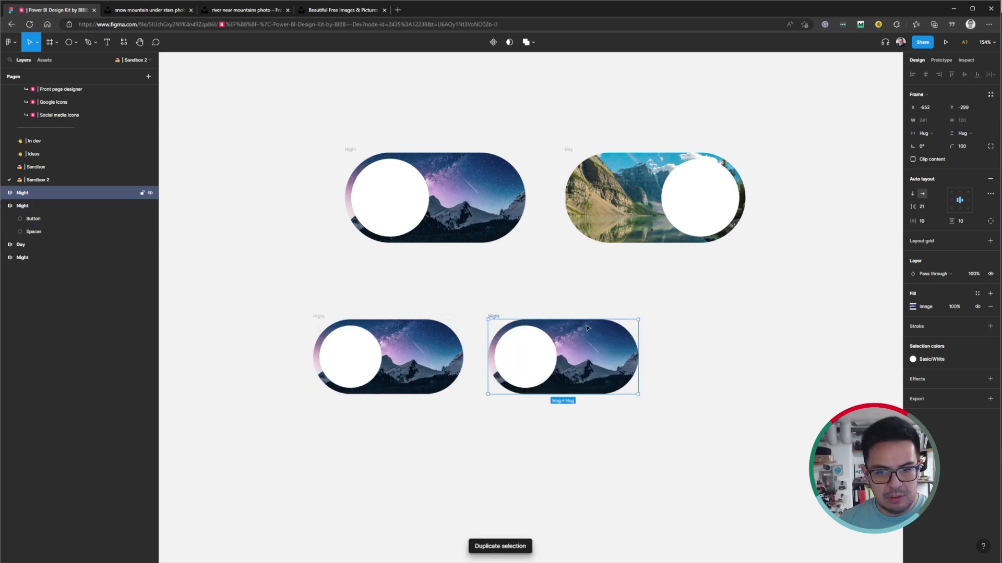
pyautogui.press('Delete')
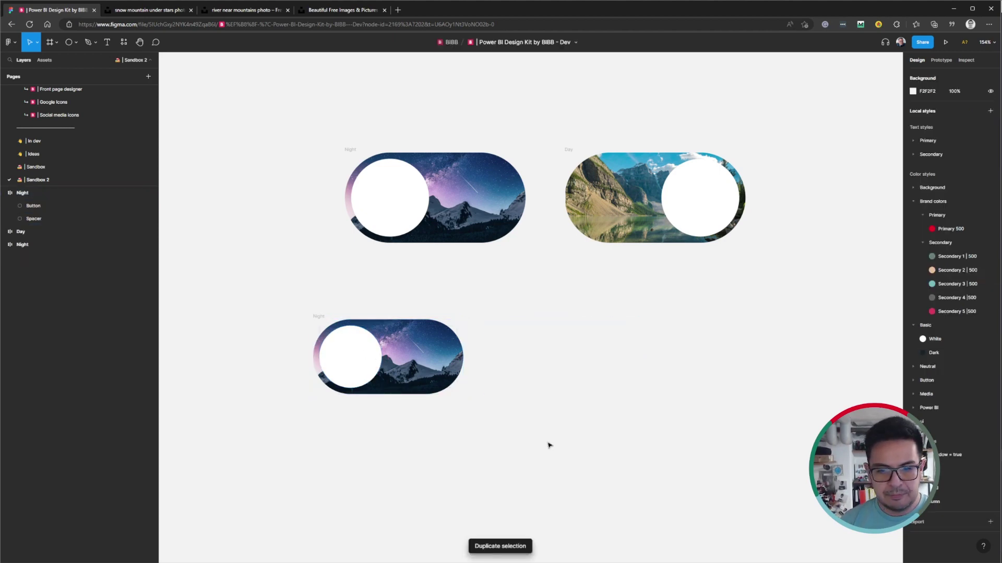
pyautogui.click(318, 317)
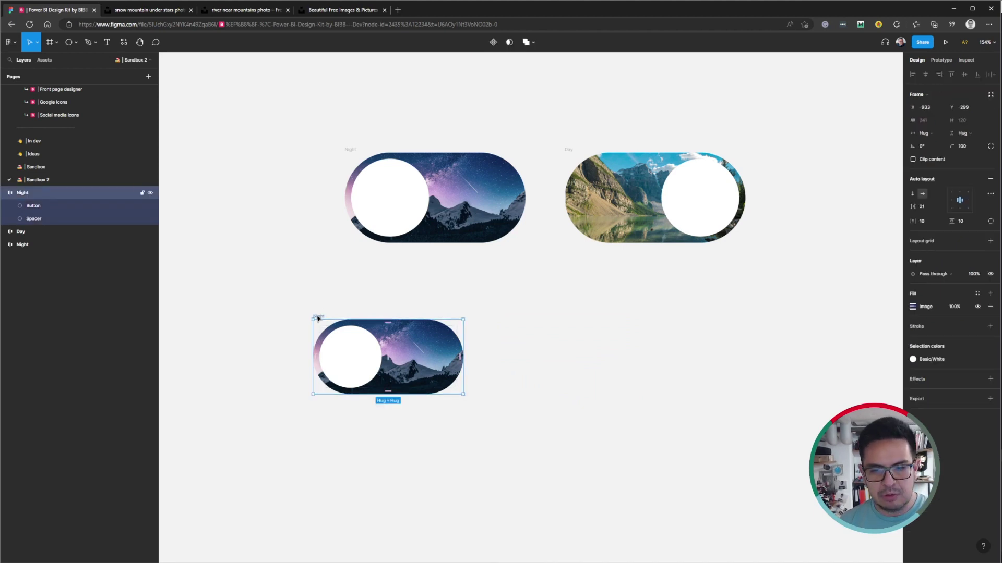
pyautogui.hotkey('ctrl', 'd')
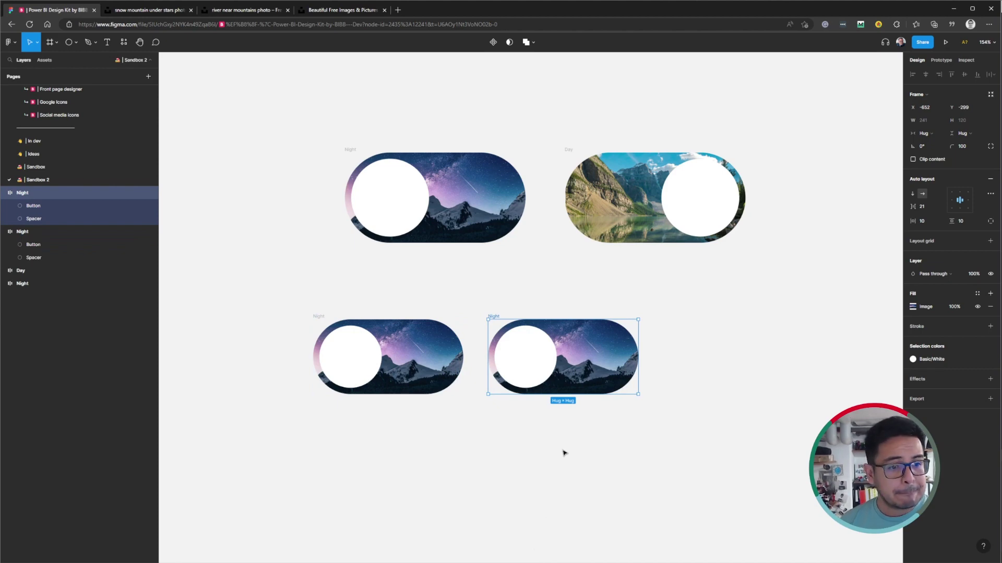
pyautogui.doubleClick(26, 195)
pyautogui.write('Da')
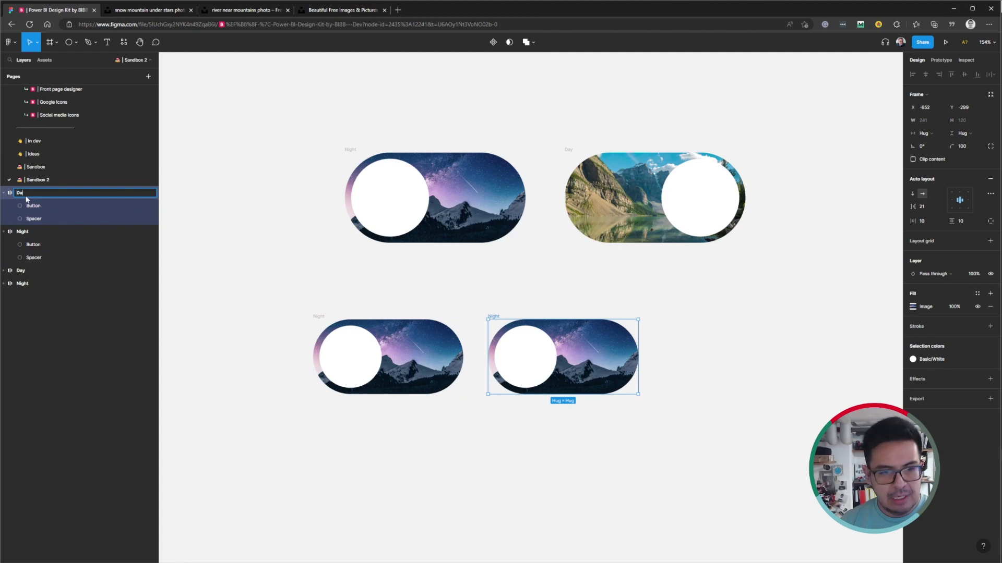
pyautogui.write('y')
pyautogui.press('Return')
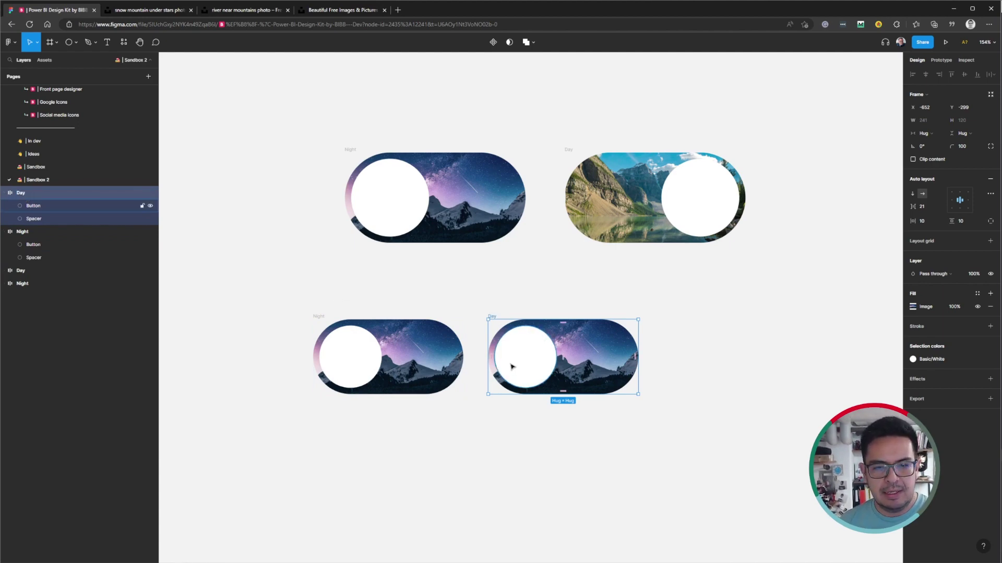
# - Reorder the new Day frame's layers so that Spacer comes before Button, putting the white circle at the opposite end
pyautogui.keyDown('ctrl'); pyautogui.scroll(3, 564, 378); pyautogui.keyUp('ctrl')
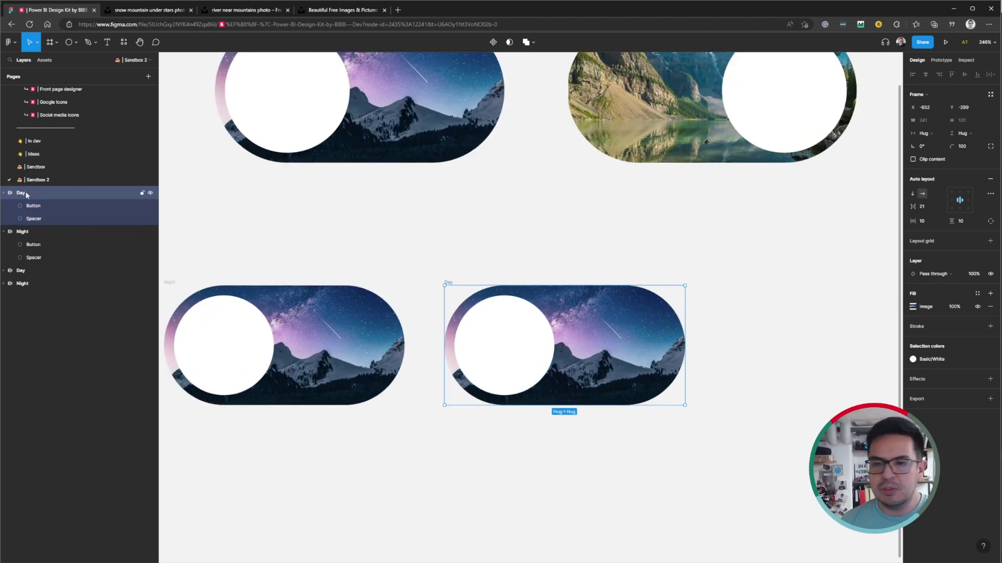
pyautogui.click(35, 219)
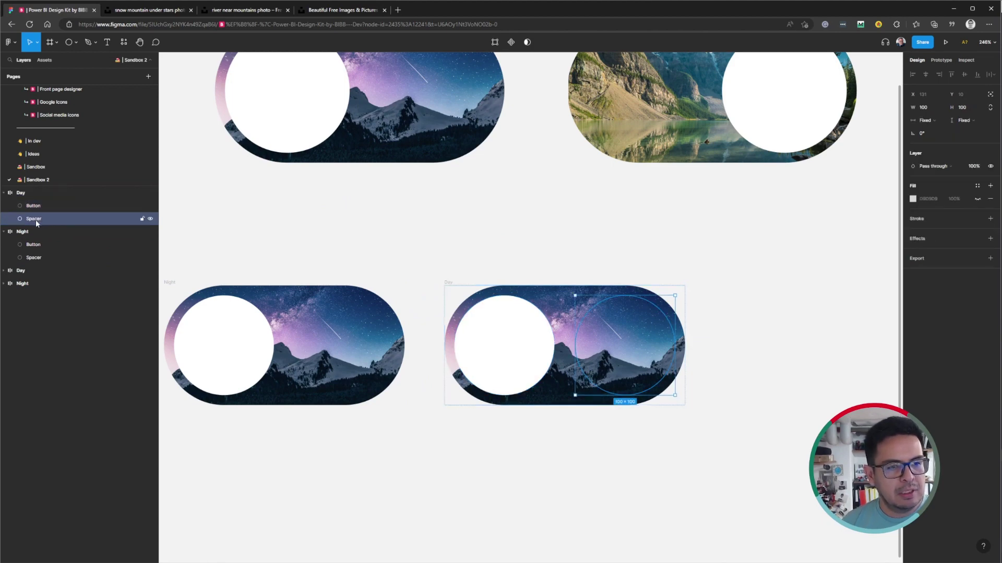
pyautogui.moveTo(37, 223); pyautogui.dragTo(41, 206)
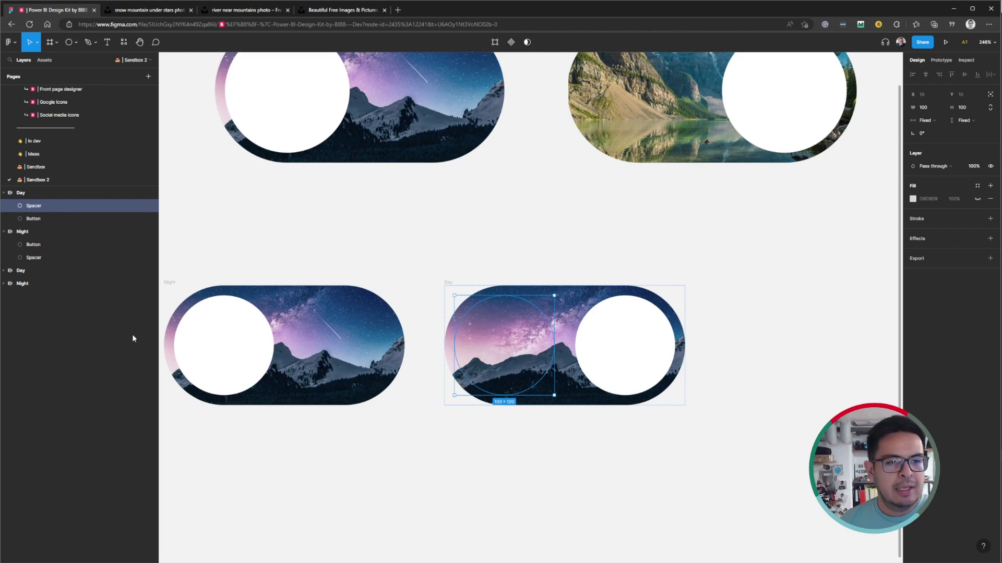
# - Replace the new Day frame's image fill with the daytime mountain lake photo
pyautogui.click(68, 197)
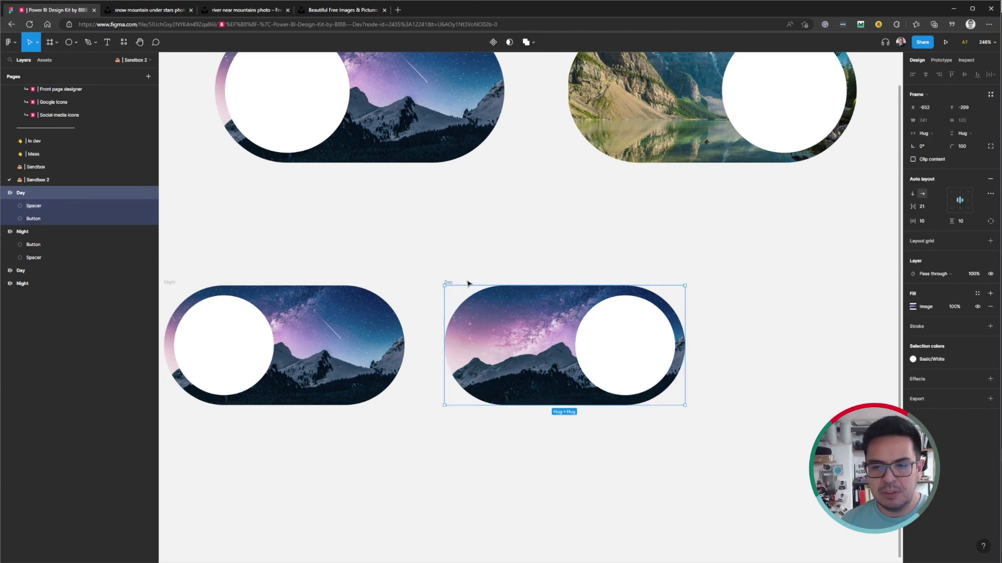
pyautogui.click(912, 308)
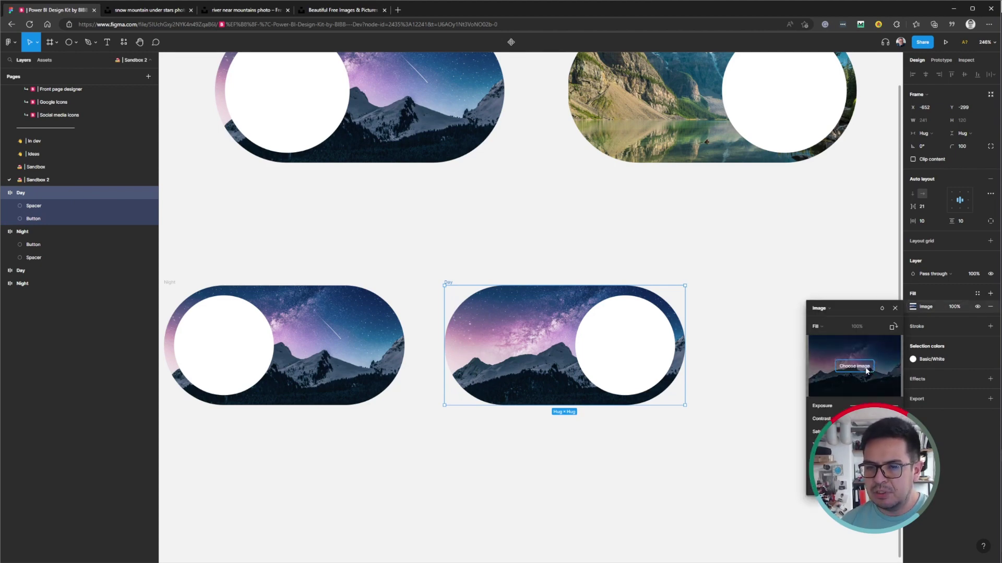
pyautogui.click(866, 368)
pyautogui.doubleClick(269, 82)
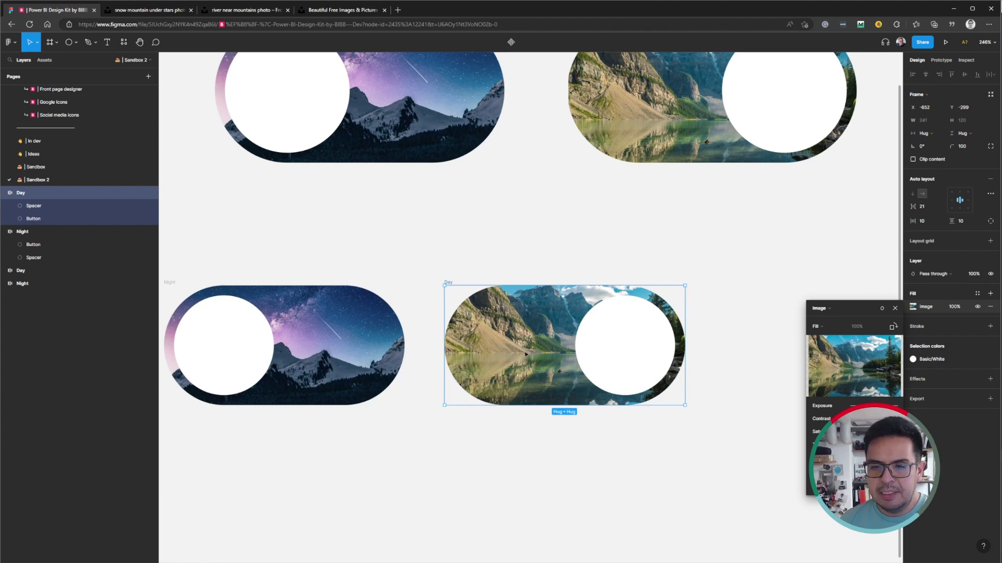
# - Set the Day frame's image fill to Crop and reposition the photo so sky, mountains and lake show within the pill
pyautogui.click(818, 329)
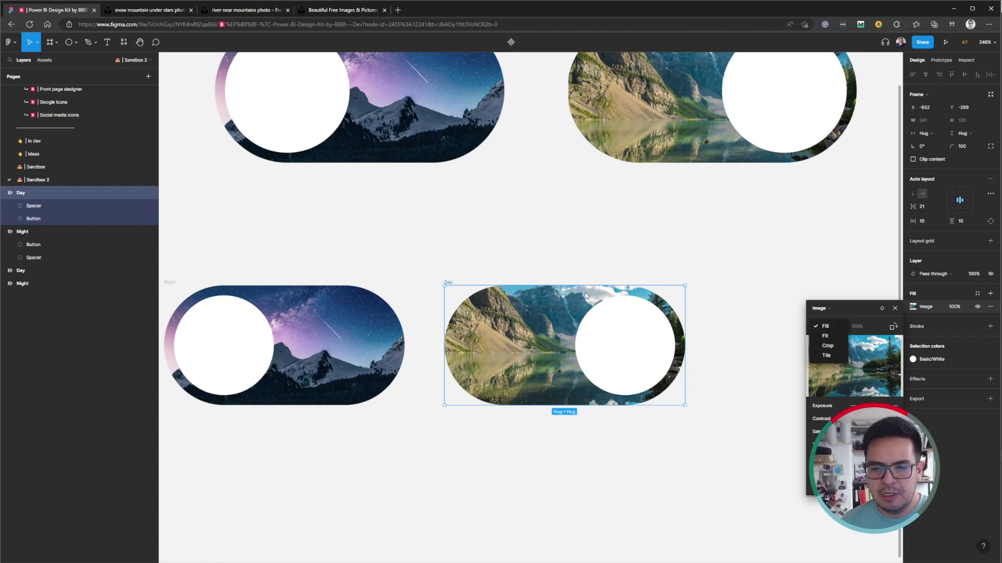
pyautogui.click(829, 347)
pyautogui.moveTo(535, 348); pyautogui.dragTo(532, 359)
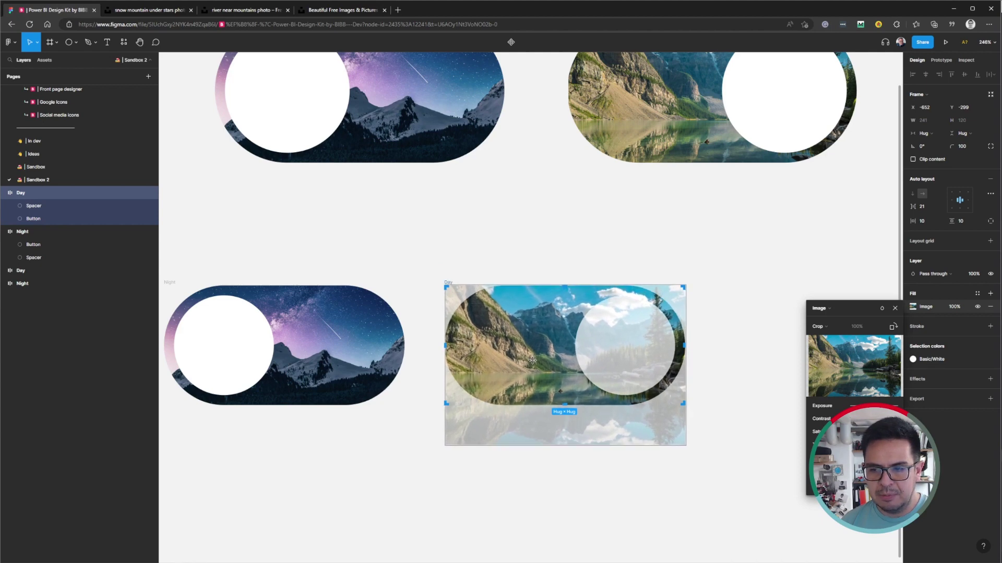
pyautogui.press('Escape')
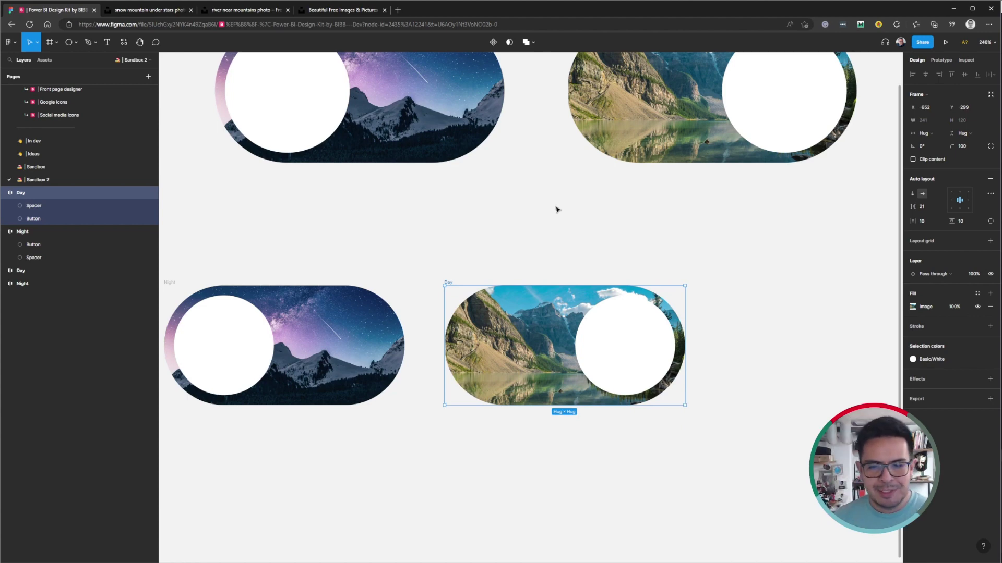
pyautogui.scroll(-3, 624, 353)
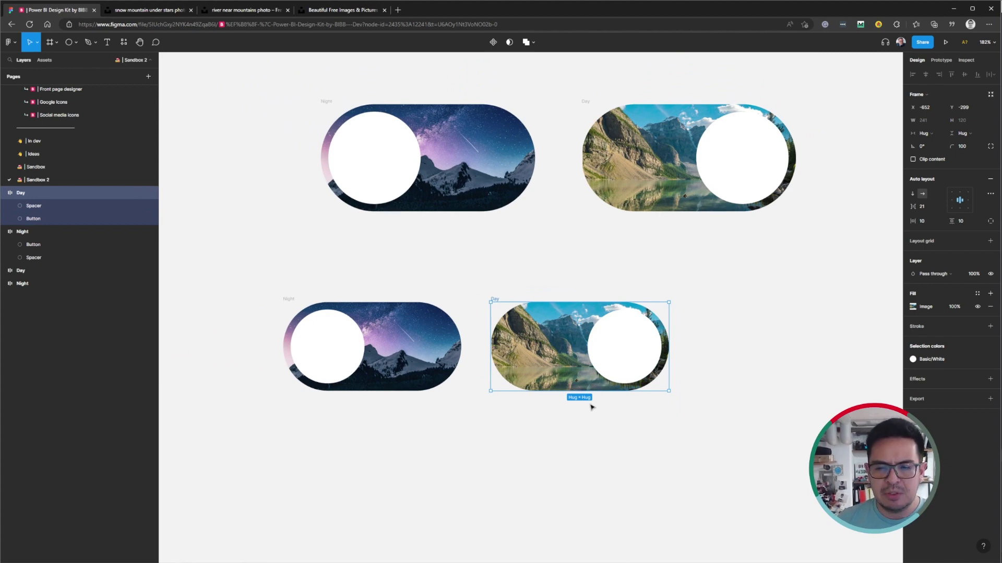
pyautogui.click(543, 461)
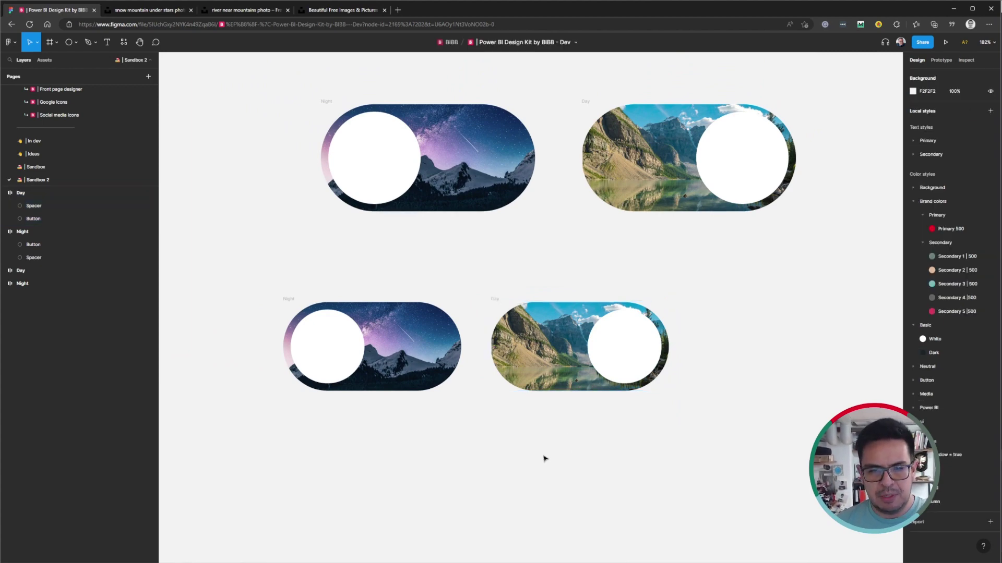
# - Add a prototype connection from the lower Night frame to the lower Day frame, navigating on click with Instant animation
pyautogui.click(943, 62)
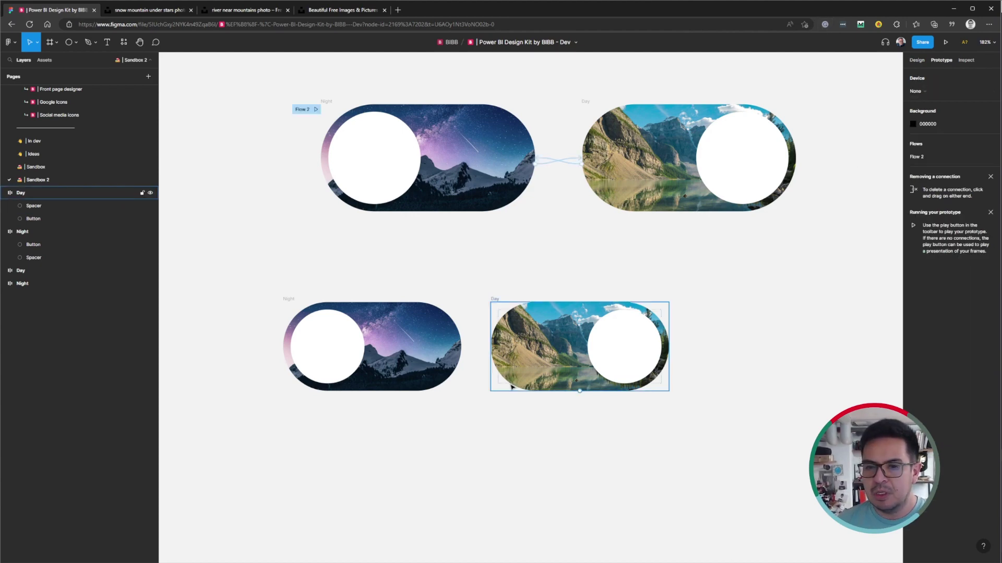
pyautogui.click(920, 62)
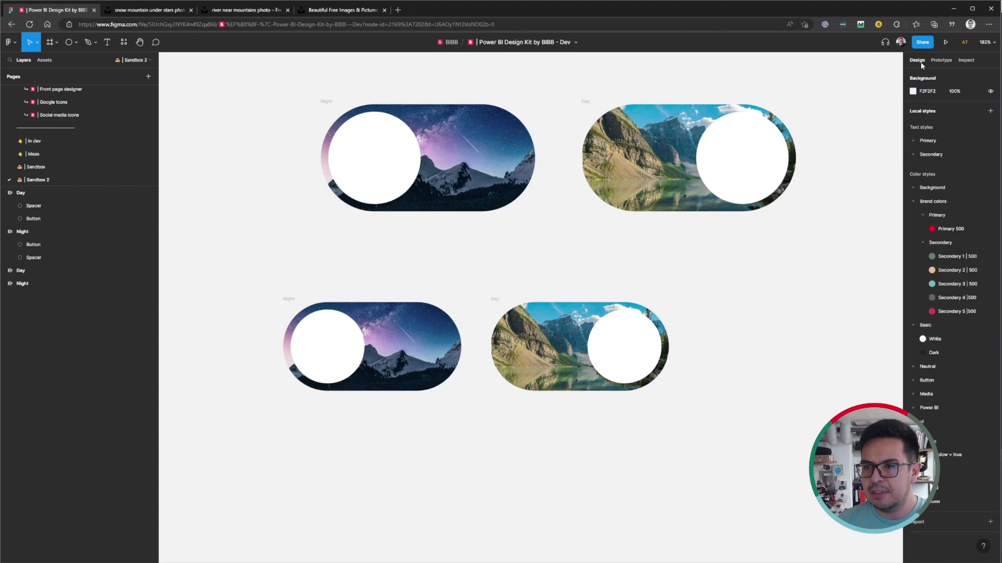
pyautogui.click(946, 61)
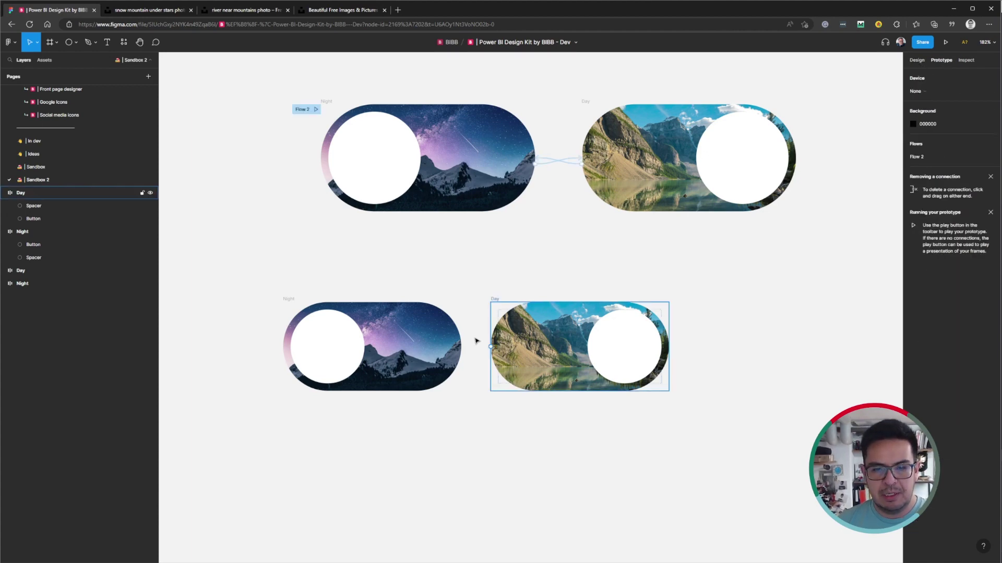
pyautogui.scroll(5, 332, 371)
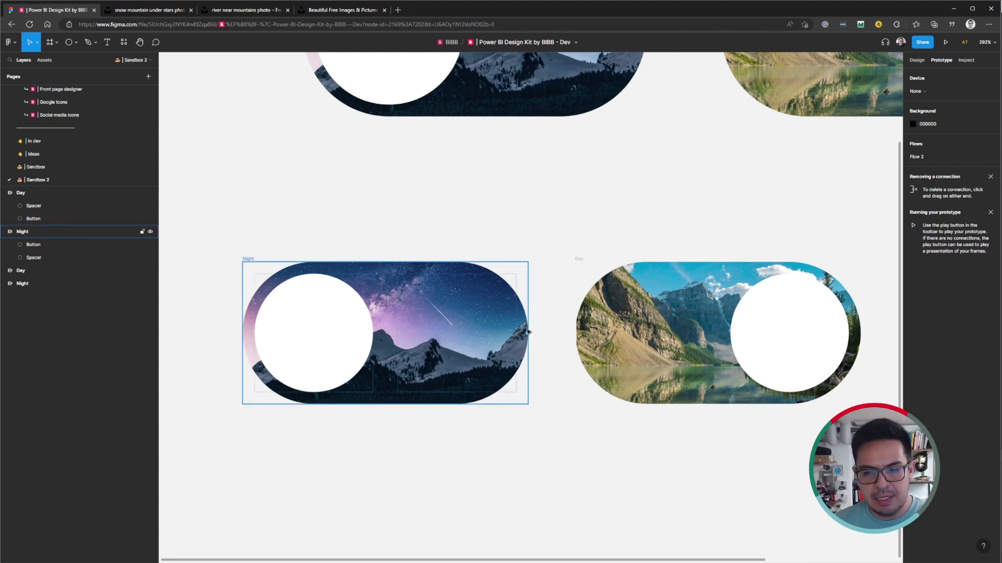
pyautogui.moveTo(528, 334)
pyautogui.mouseDown()
pyautogui.moveTo(587, 356)
pyautogui.moveTo(590, 387)
pyautogui.mouseUp()
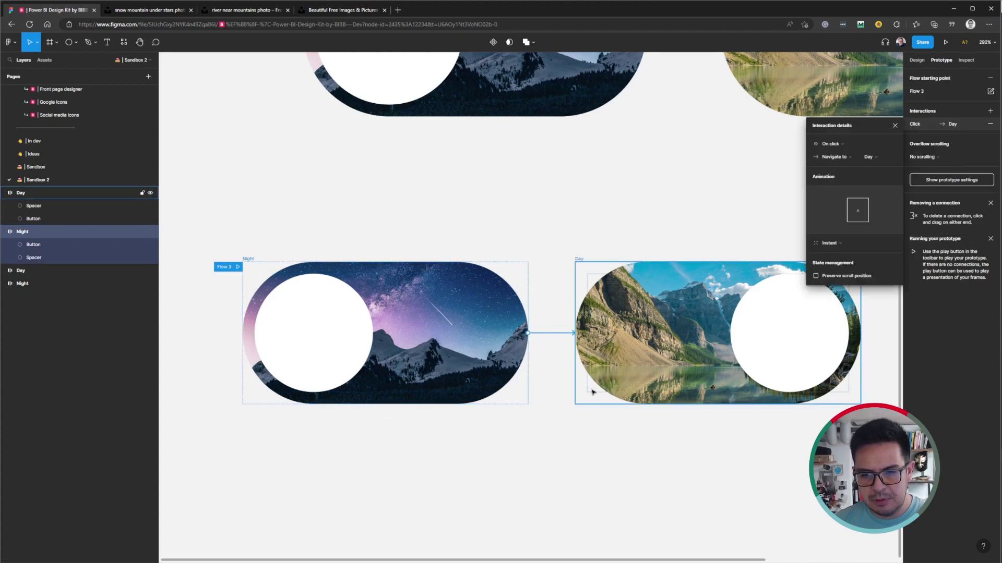
# - Add a return prototype connection from the lower Day frame to the lower Night frame, navigating on click with Instant animation
pyautogui.click(579, 259)
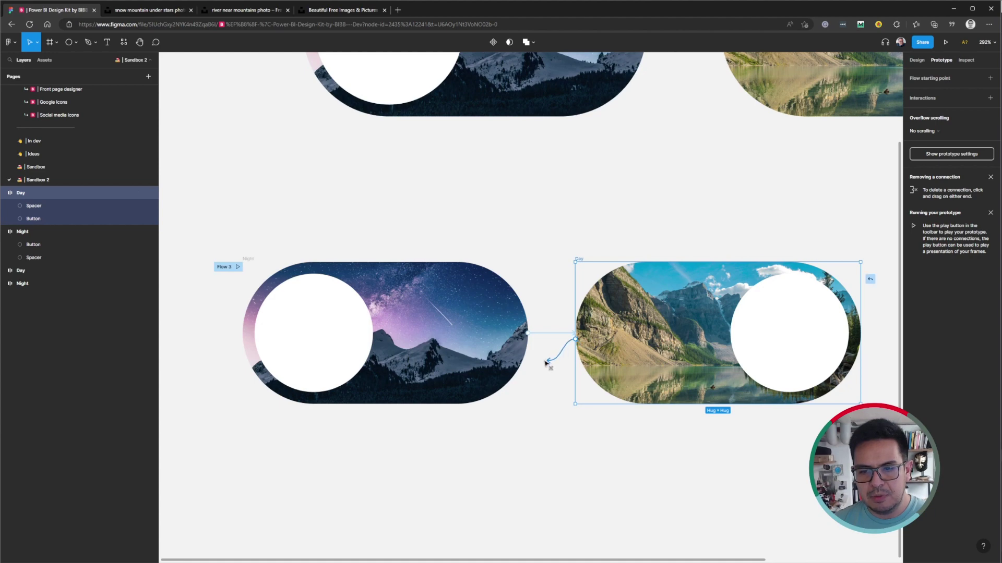
pyautogui.moveTo(527, 365); pyautogui.dragTo(528, 366)
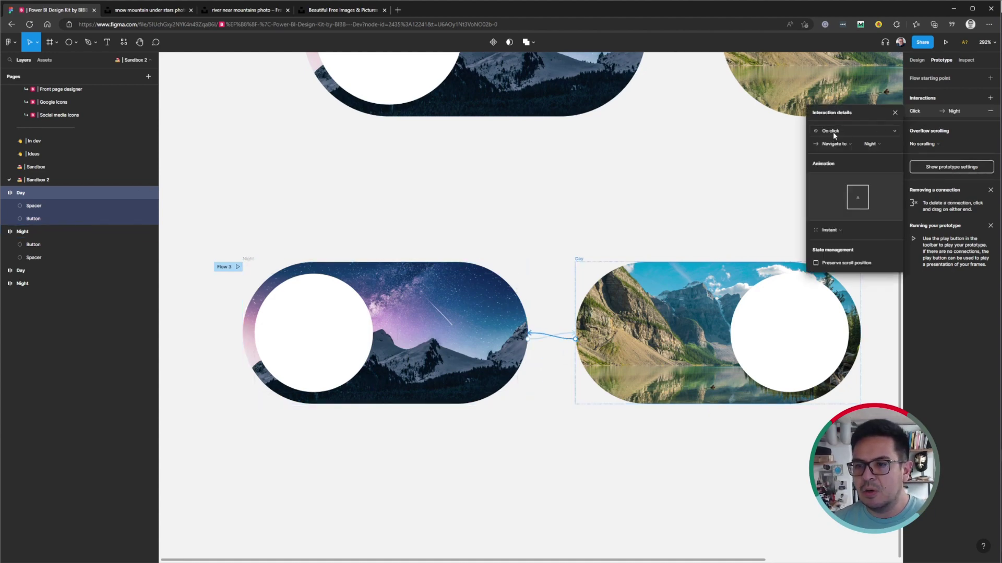
pyautogui.moveTo(528, 339); pyautogui.dragTo(575, 334)
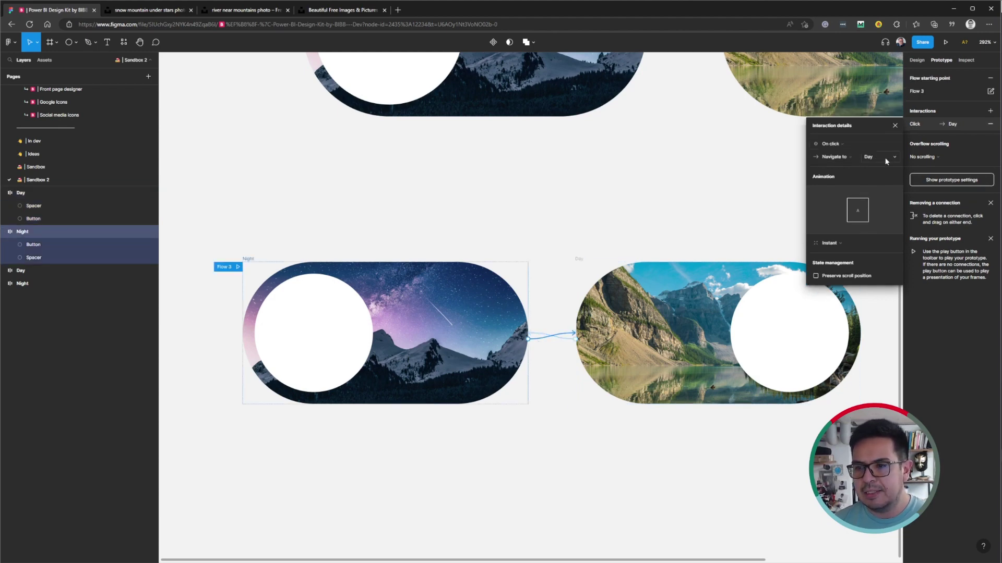
# - Play Flow 3 and test the toggle by switching repeatedly between the Night and Day states
pyautogui.click(239, 267)
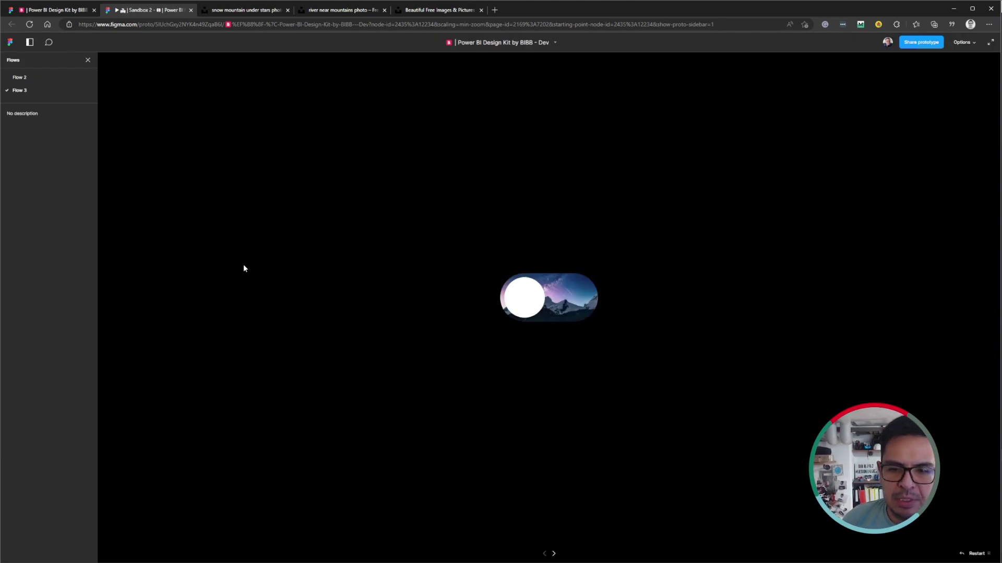
pyautogui.click(535, 307)
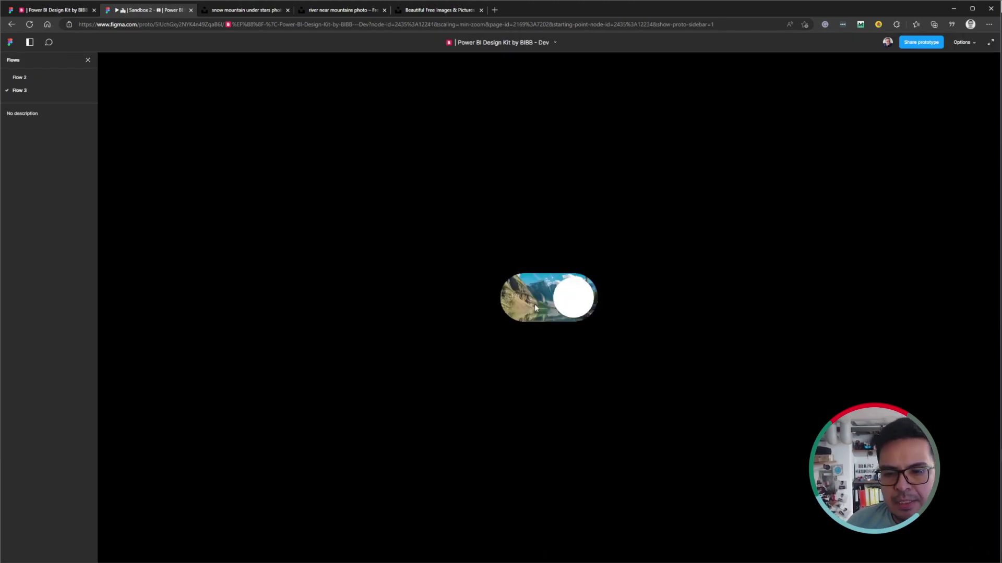
pyautogui.click(535, 307)
pyautogui.click(535, 308)
pyautogui.click(534, 308)
pyautogui.click(534, 307)
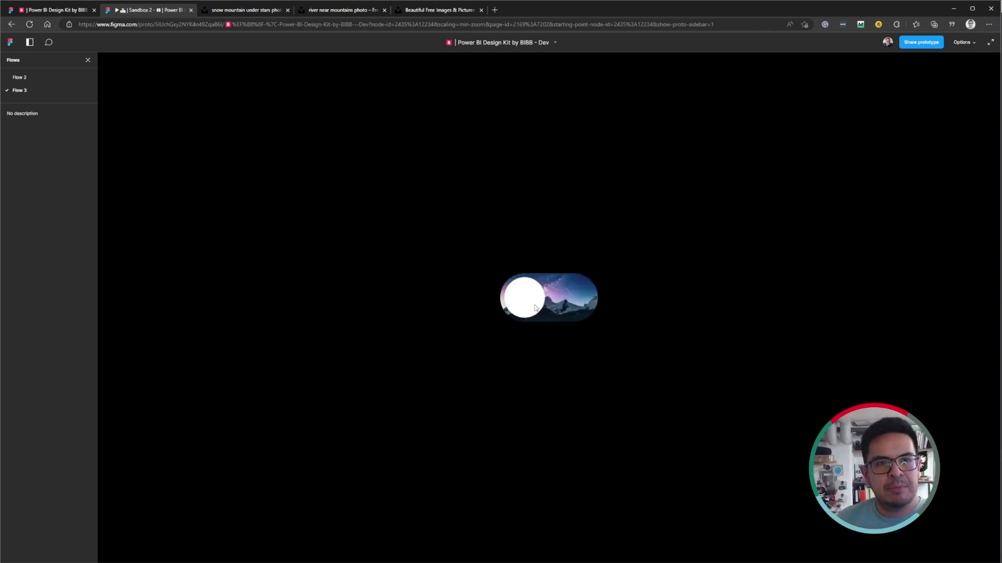
# - Keep toggling the running Flow 3 prototype to check the instant change between the night and day photos
pyautogui.click(535, 307)
pyautogui.click(534, 308)
pyautogui.click(535, 308)
pyautogui.click(535, 307)
pyautogui.click(534, 307)
pyautogui.click(535, 308)
pyautogui.click(534, 307)
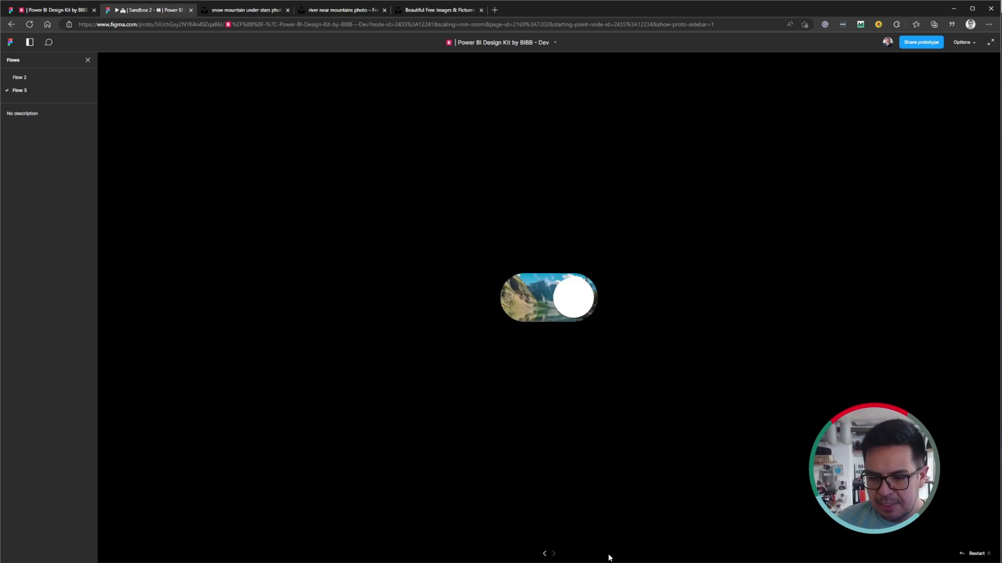
# - In the design file, export the lower Night frame as a PNG and save it as Night.png in the Temp erase folder
pyautogui.click(69, 14)
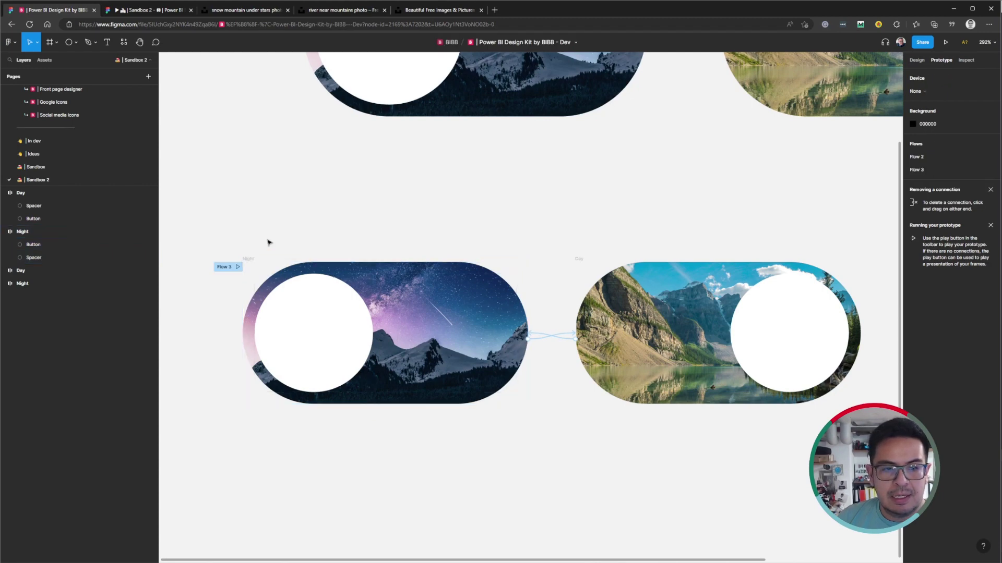
pyautogui.click(248, 263)
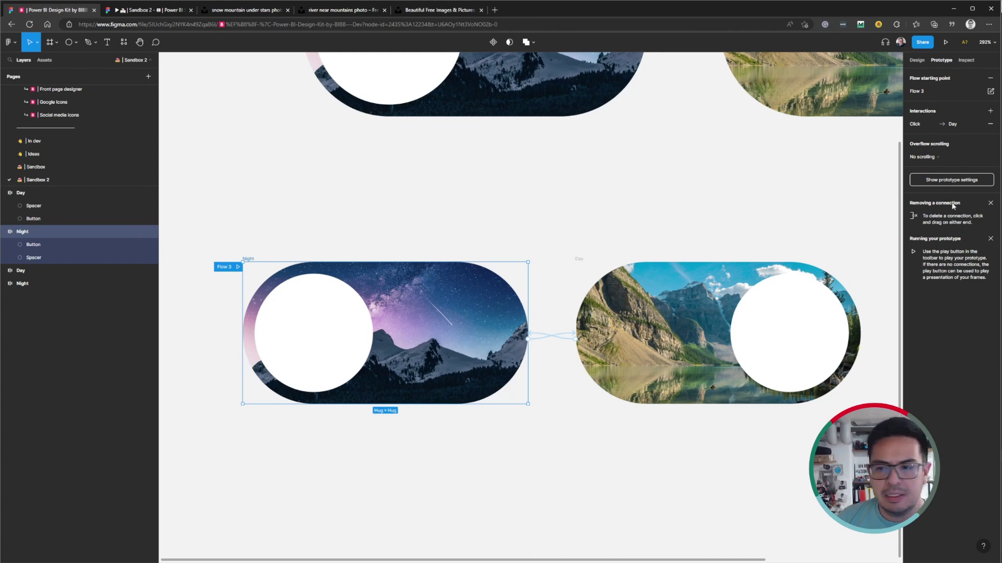
pyautogui.moveTo(884, 207); pyautogui.dragTo(228, 524)
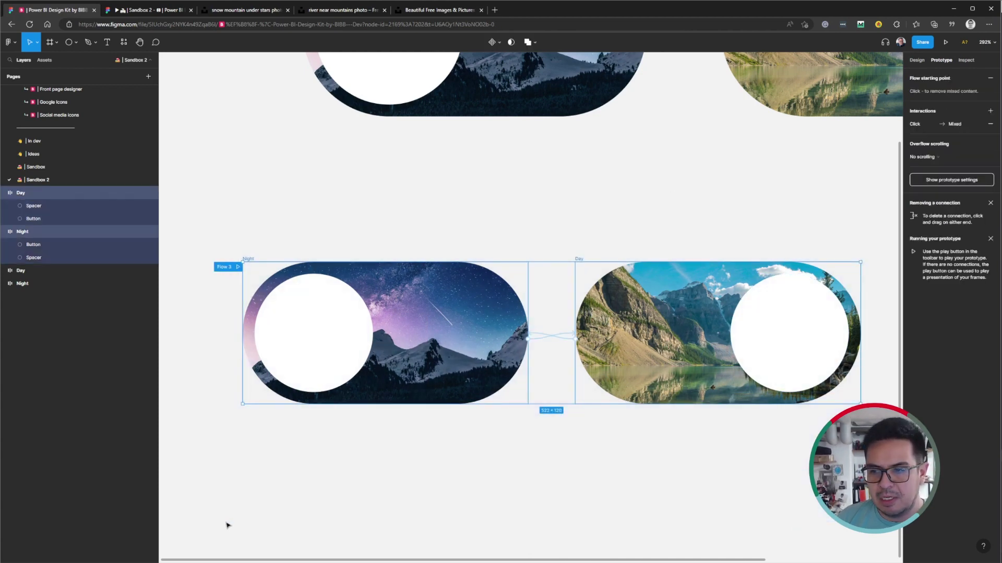
pyautogui.click(268, 258)
pyautogui.click(247, 260)
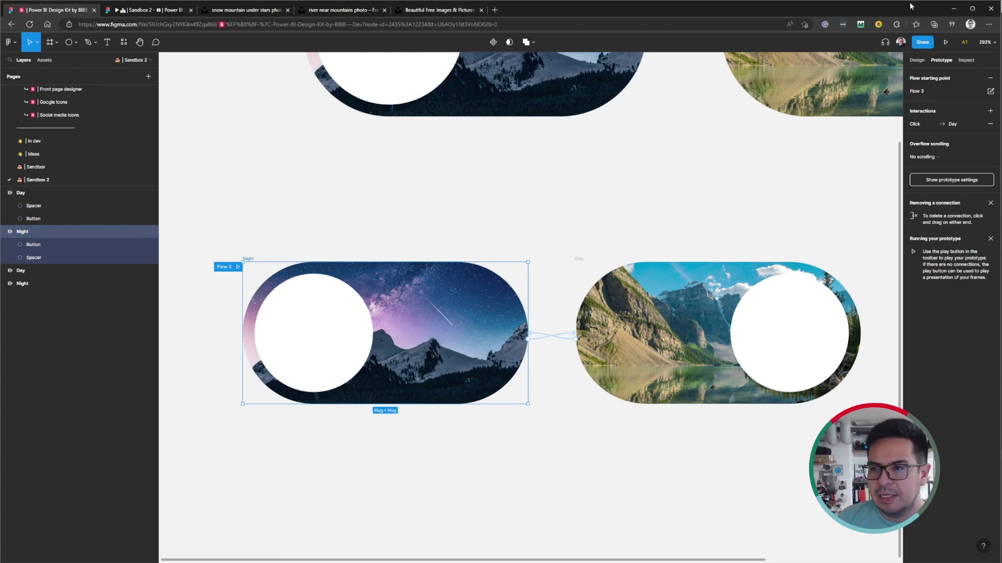
pyautogui.hotkey('shift', 'e')
pyautogui.click(918, 400)
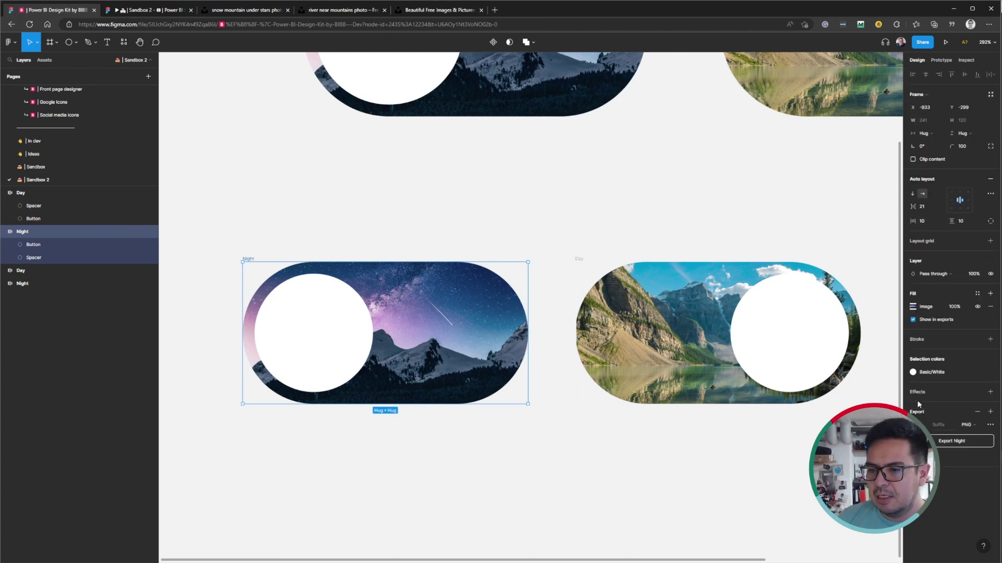
pyautogui.click(950, 441)
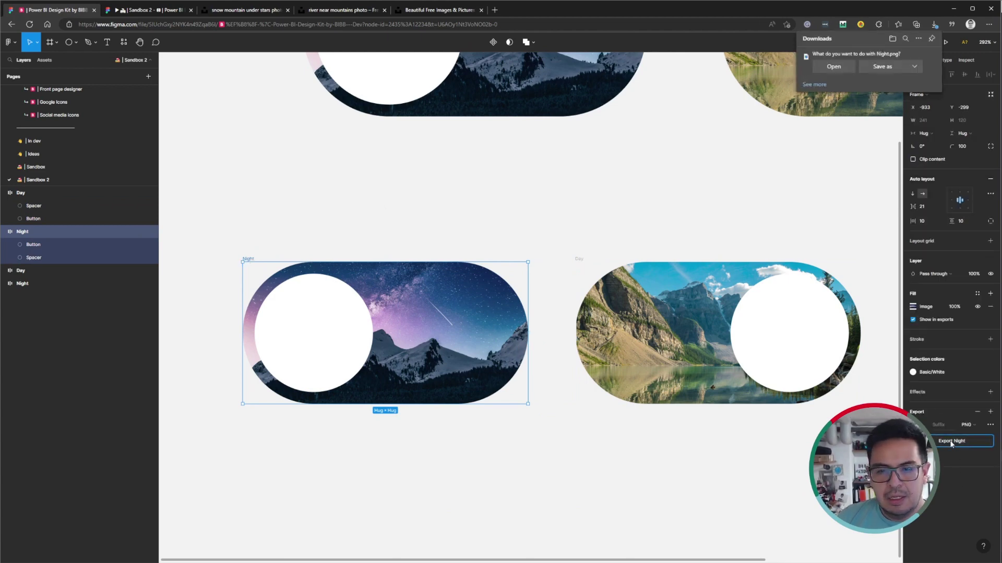
pyautogui.click(890, 68)
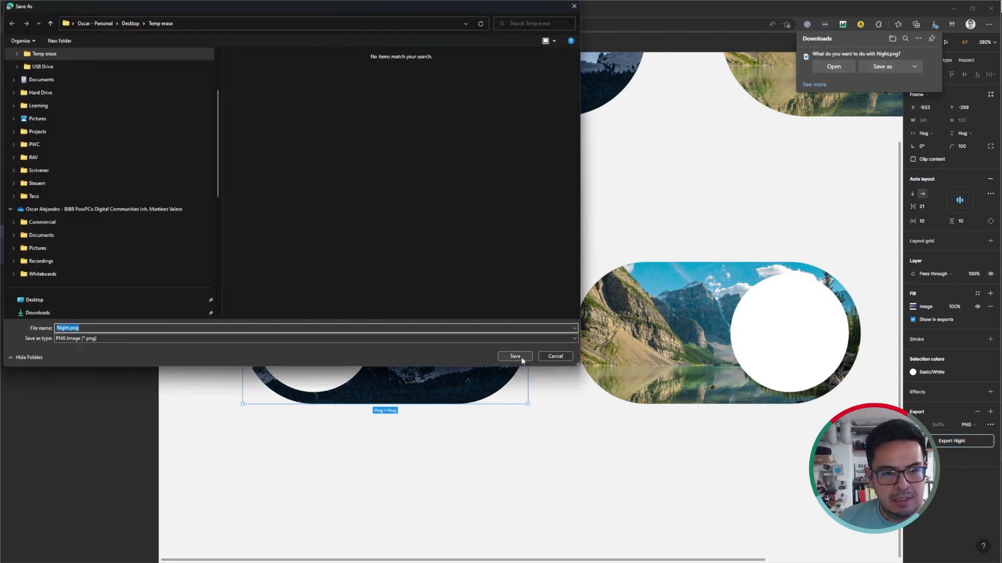
pyautogui.click(521, 359)
# - Export the lower Day frame as a PNG and save it as Day.png in the Temp erase folder
pyautogui.click(585, 262)
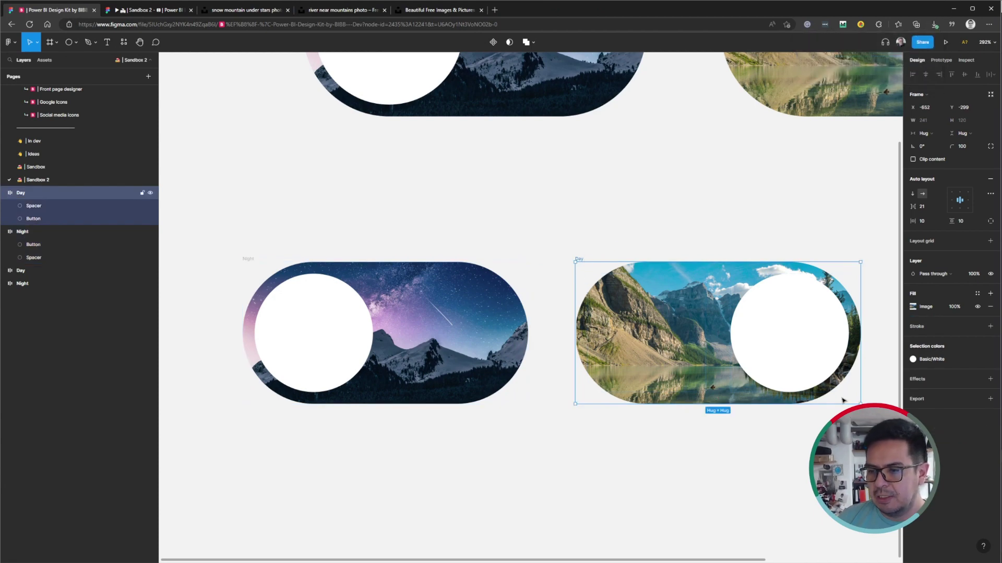
pyautogui.click(990, 398)
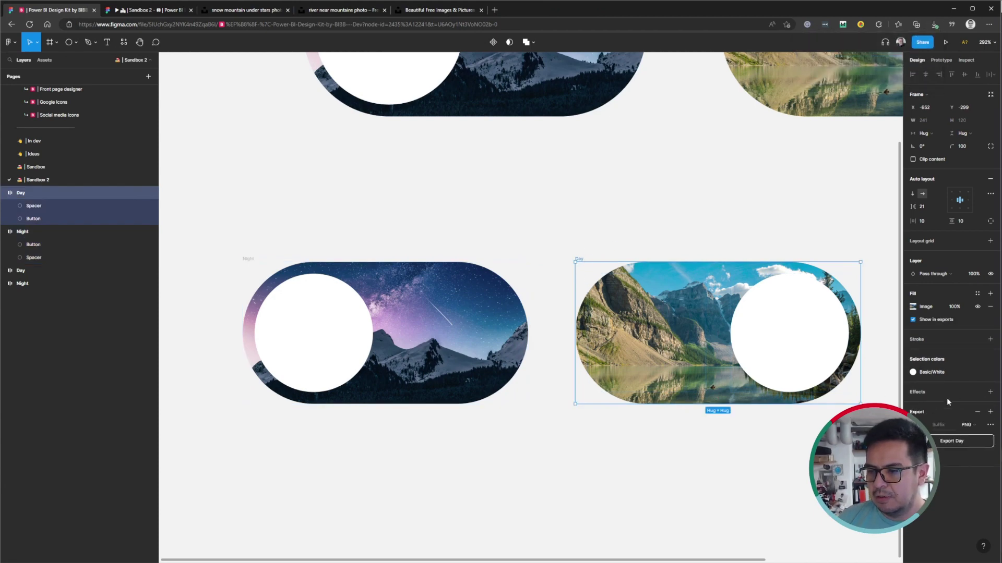
pyautogui.click(955, 443)
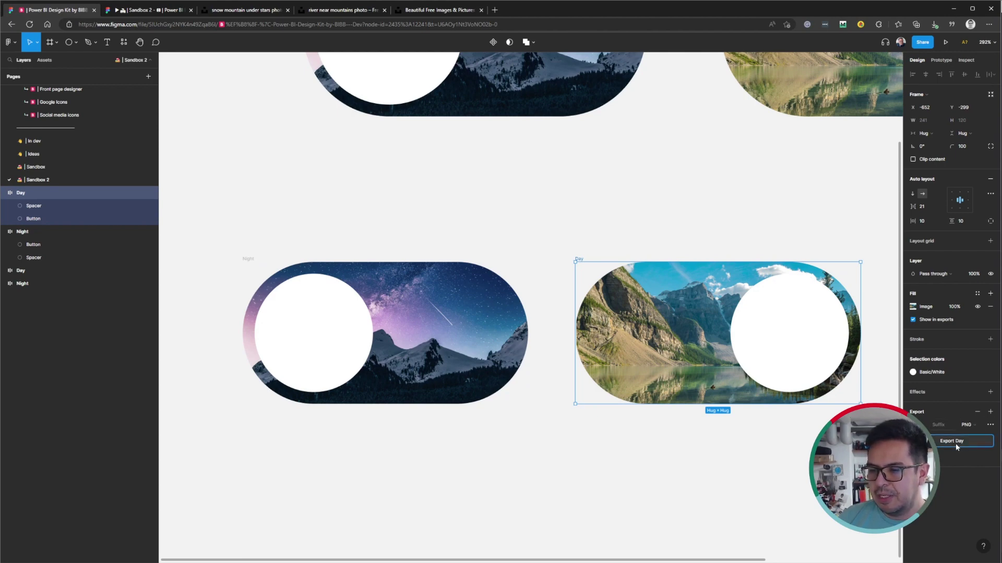
pyautogui.click(895, 67)
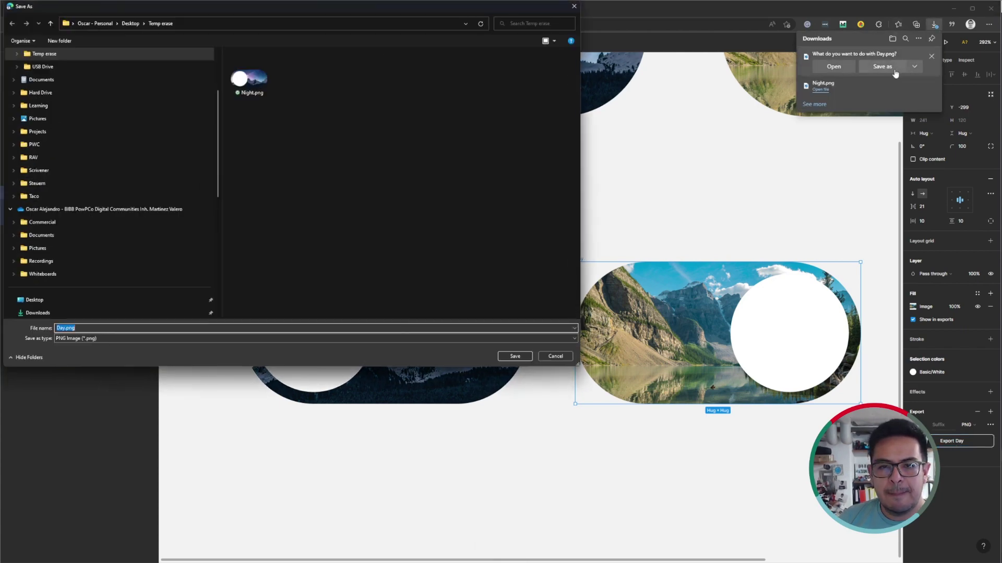
pyautogui.click(525, 358)
pyautogui.click(653, 186)
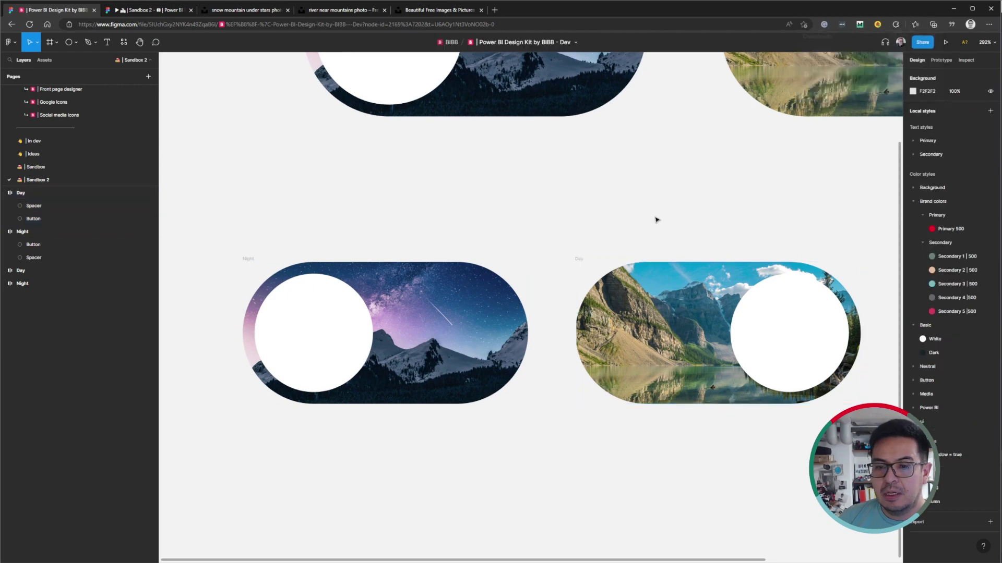
# - Launch Power BI Desktop, dismiss its start screen, and arrange the blank report window to fill the display
pyautogui.press('super')
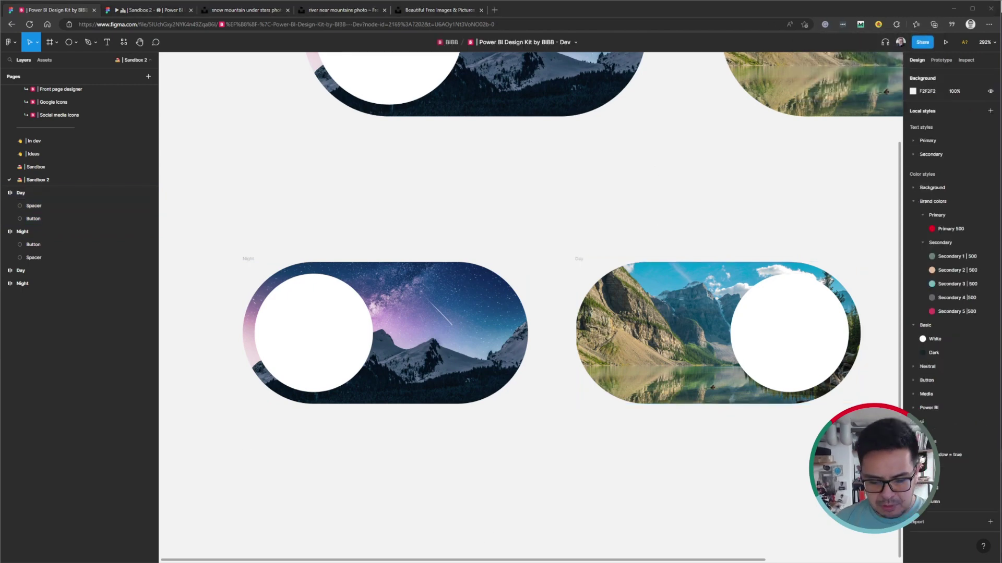
pyautogui.write('power bi desktop')
pyautogui.press('Return')
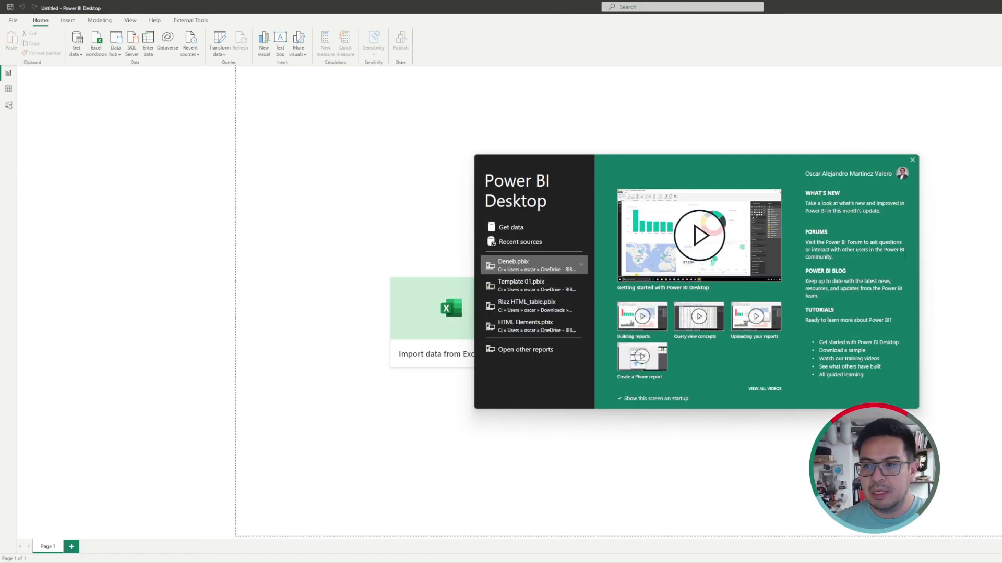
pyautogui.click(912, 160)
pyautogui.click(931, 8)
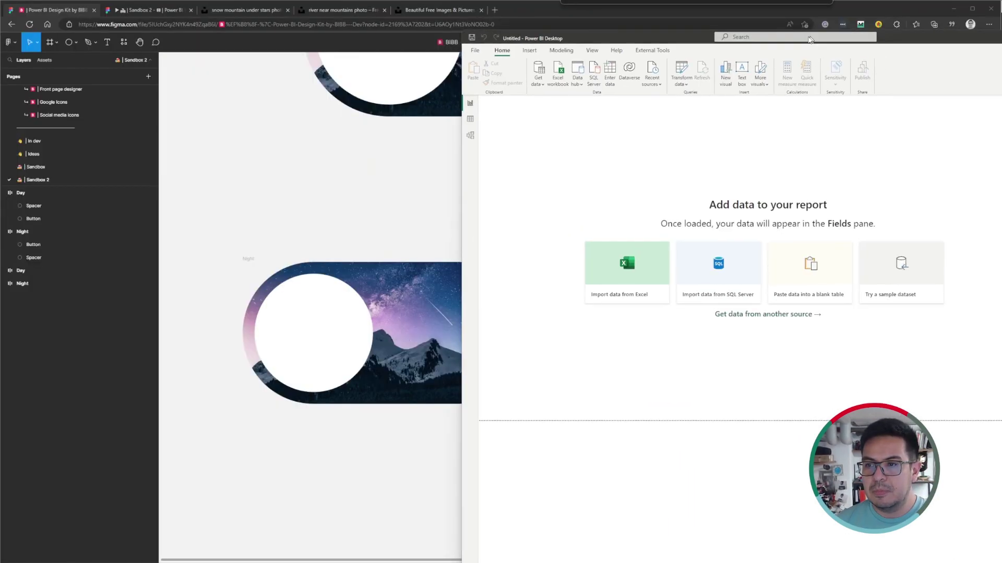
pyautogui.moveTo(963, 51); pyautogui.dragTo(731, 10)
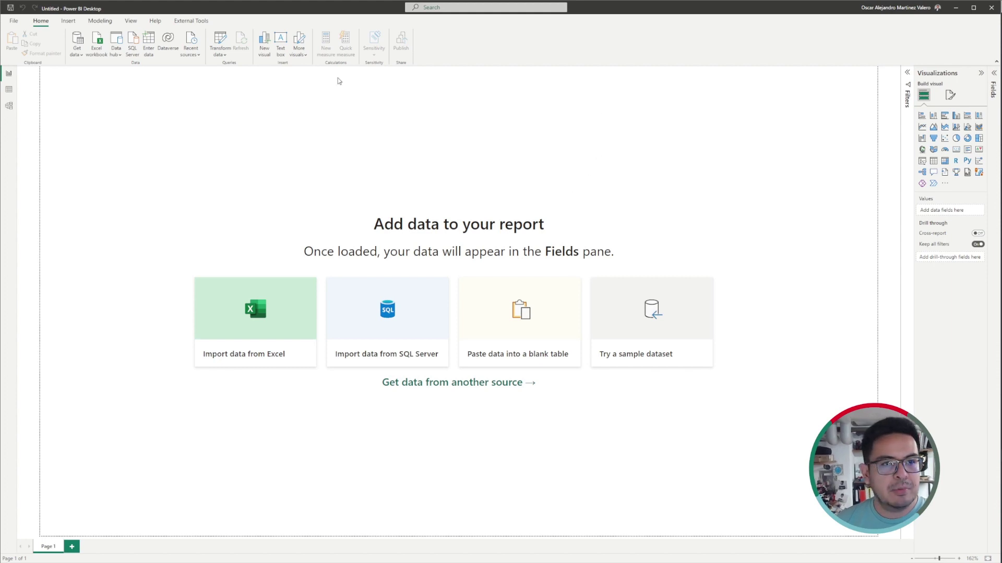
# - Insert Day.png from the Temp erase folder, shrink it to about 108 wide by 85 high, and place it near the page's upper-right corner
pyautogui.click(65, 23)
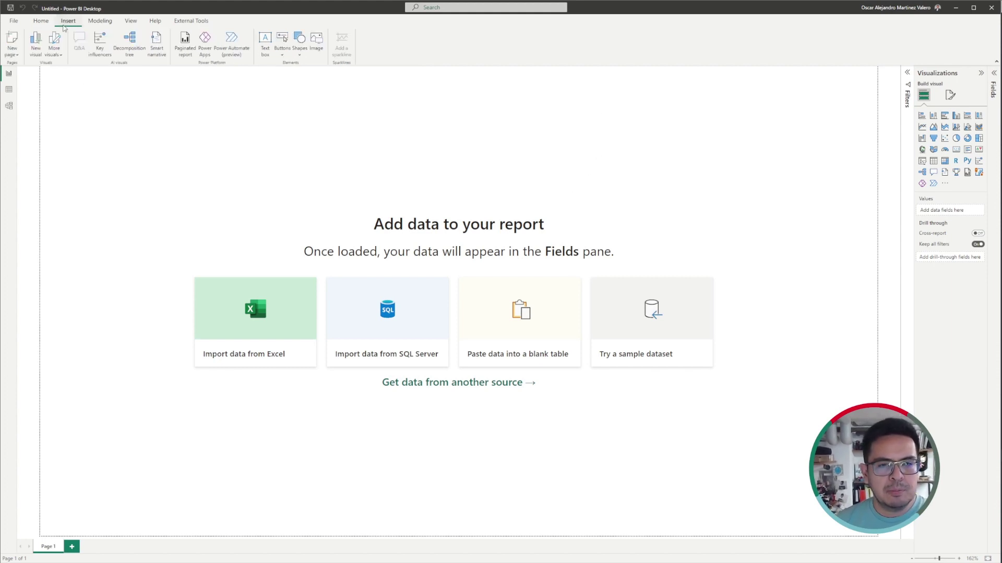
pyautogui.click(318, 51)
pyautogui.scroll(8, 696, 230)
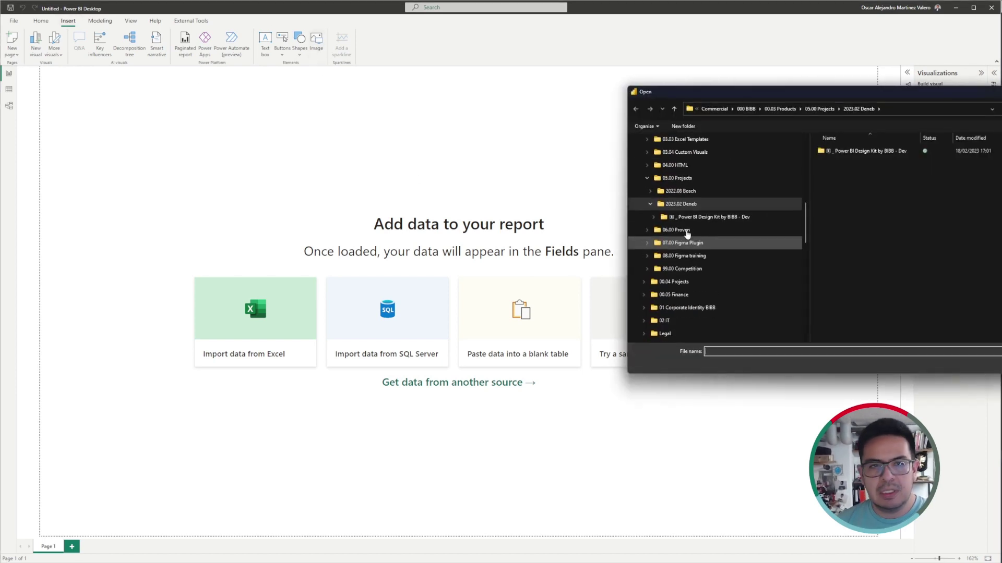
pyautogui.scroll(4, 722, 230)
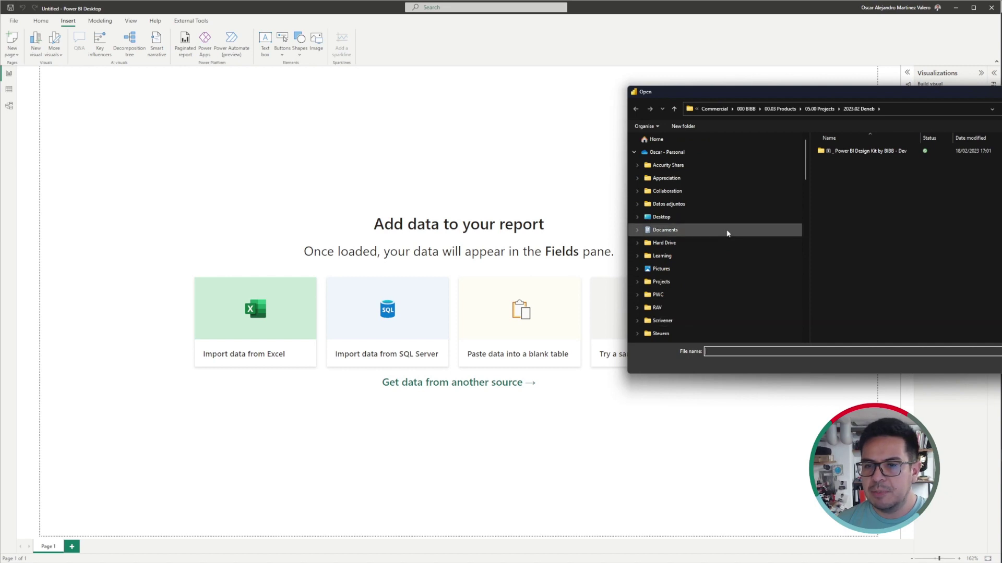
pyautogui.click(637, 152)
pyautogui.click(634, 165)
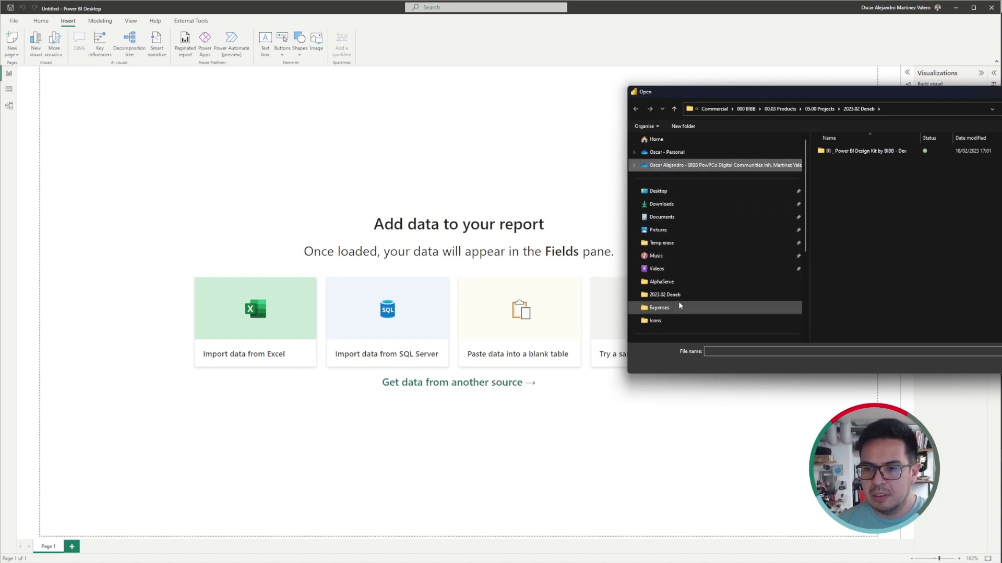
pyautogui.click(683, 248)
pyautogui.doubleClick(885, 164)
pyautogui.moveTo(136, 250); pyautogui.dragTo(720, 145)
pyautogui.moveTo(755, 74); pyautogui.dragTo(755, 90)
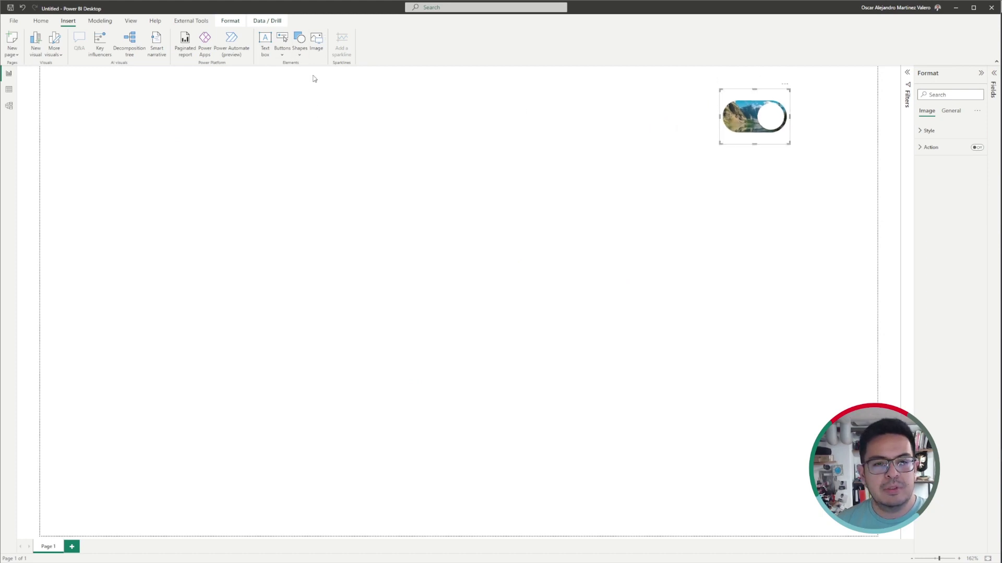
# - Insert Night.png, move it to the right half of the page, and reposition the Day image above it
pyautogui.click(304, 154)
pyautogui.click(316, 42)
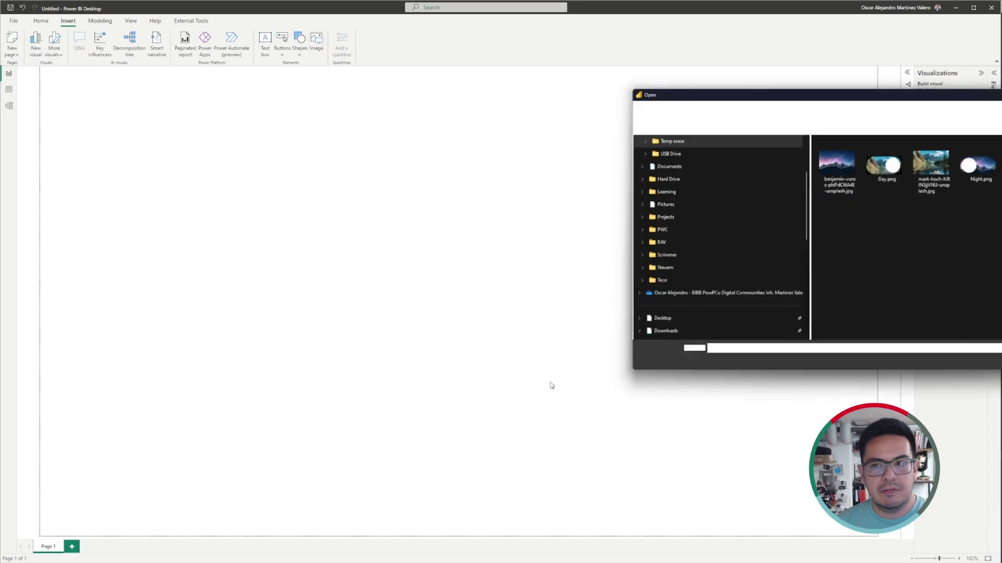
pyautogui.click(981, 177)
pyautogui.doubleClick(980, 180)
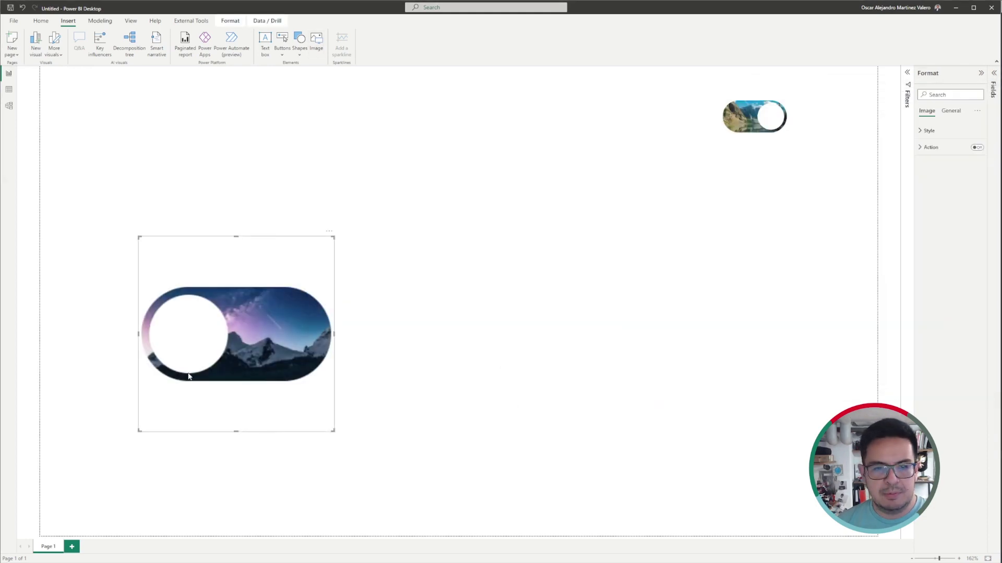
pyautogui.moveTo(258, 338); pyautogui.dragTo(695, 275)
pyautogui.click(742, 95)
pyautogui.moveTo(757, 119); pyautogui.dragTo(623, 160)
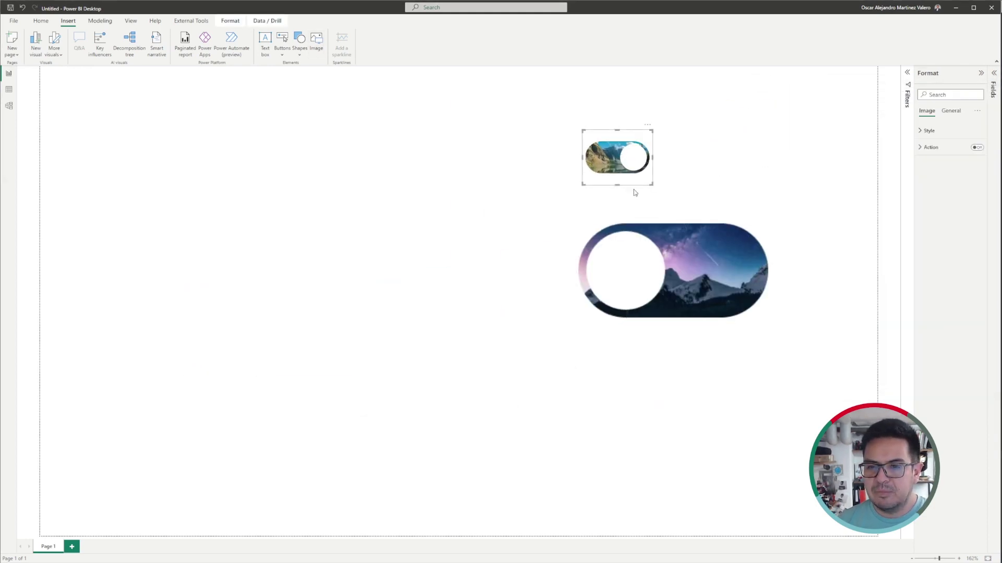
# - Match the Night image to the Day image's size with height 85 and width 108, and align it directly to the Day image's right
pyautogui.click(952, 112)
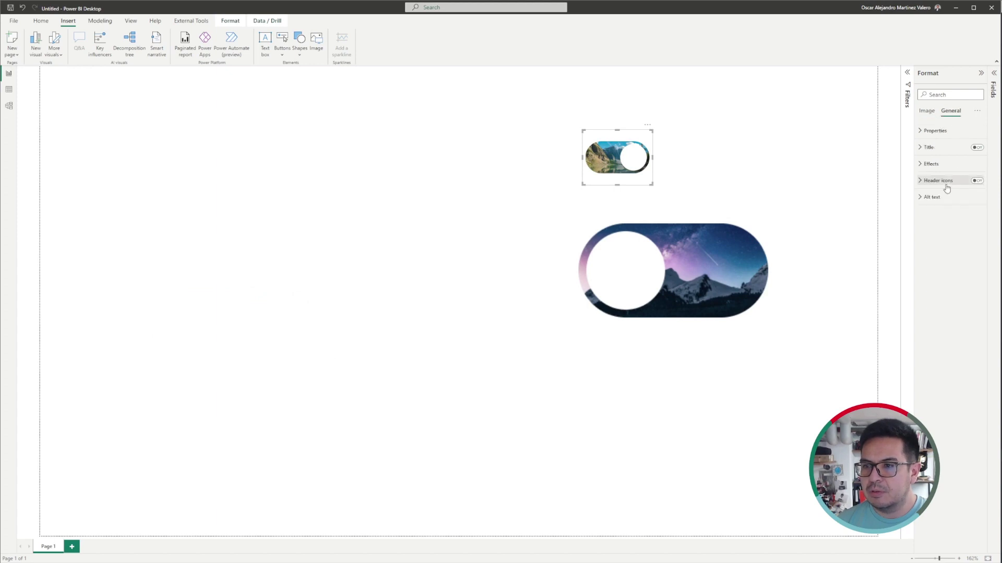
pyautogui.click(934, 131)
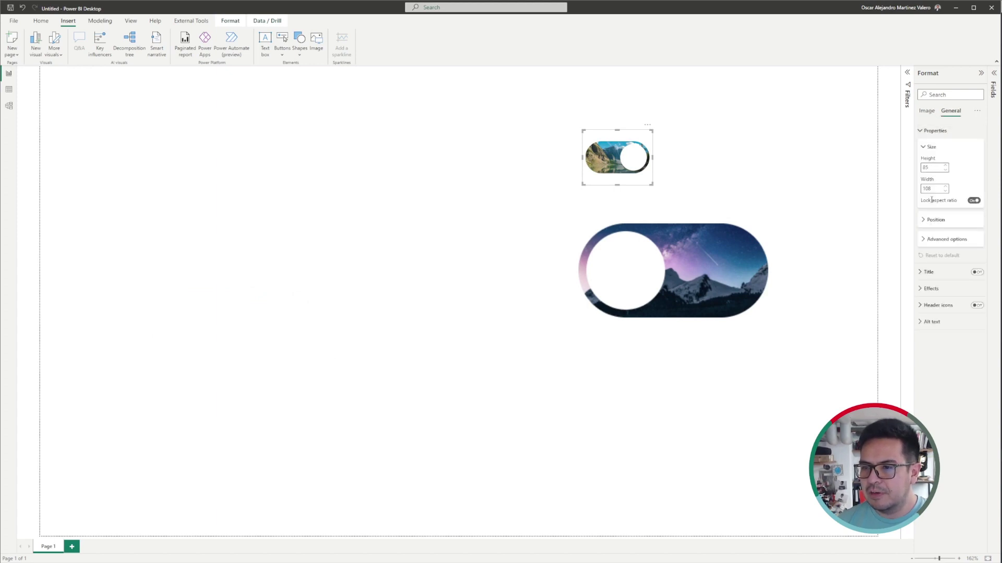
pyautogui.click(595, 268)
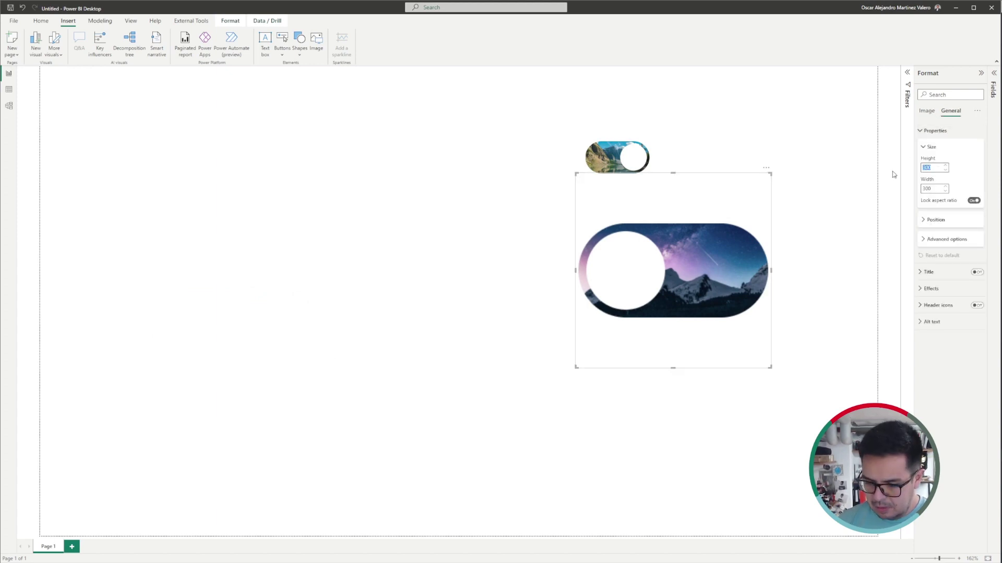
pyautogui.write('85')
pyautogui.press('Tab')
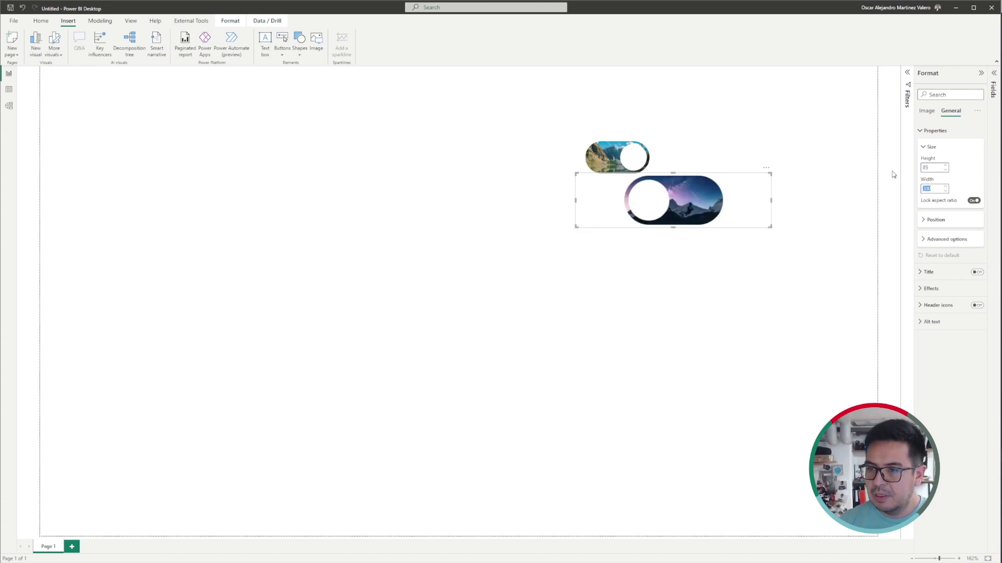
pyautogui.write('108')
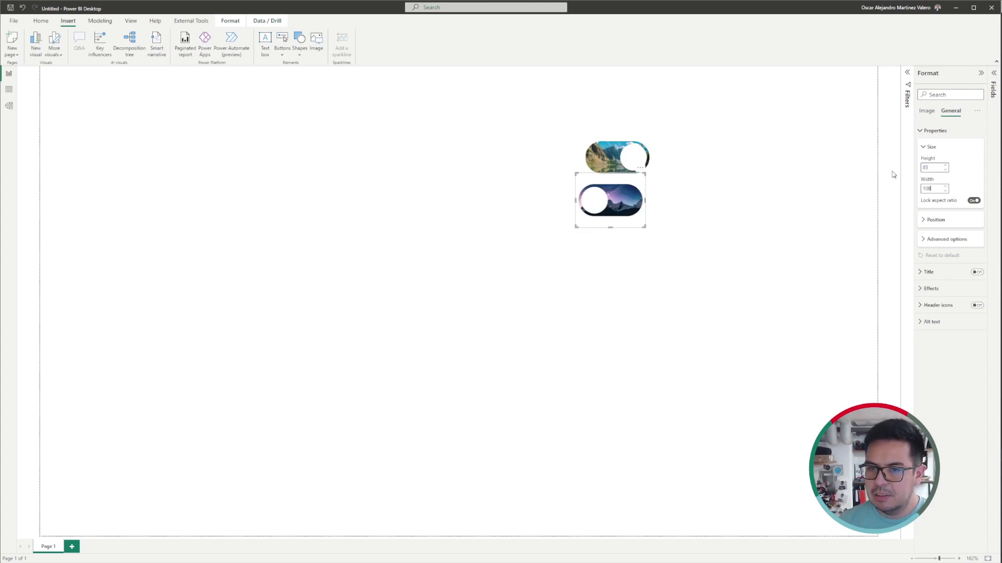
pyautogui.moveTo(640, 209); pyautogui.dragTo(730, 165)
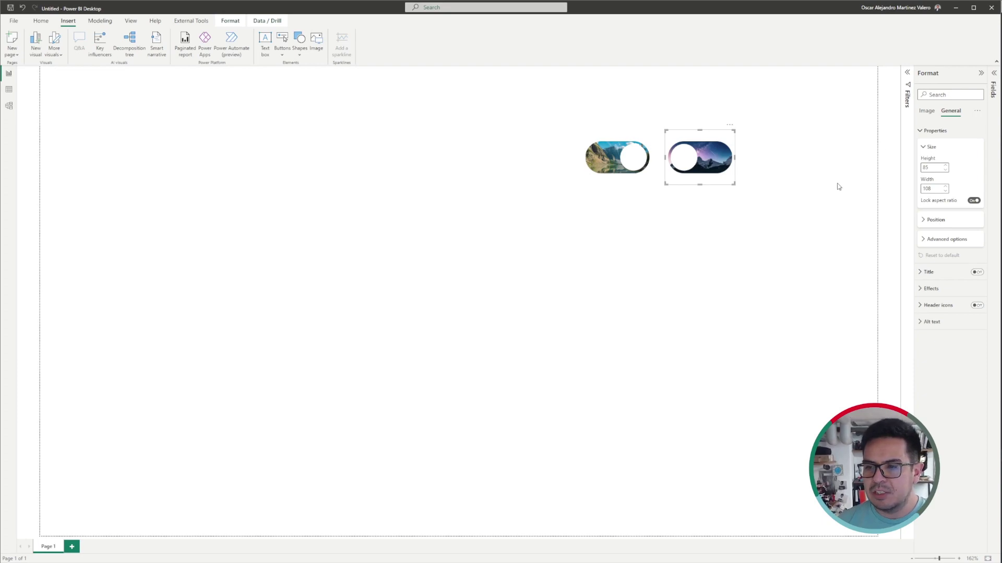
pyautogui.click(620, 161)
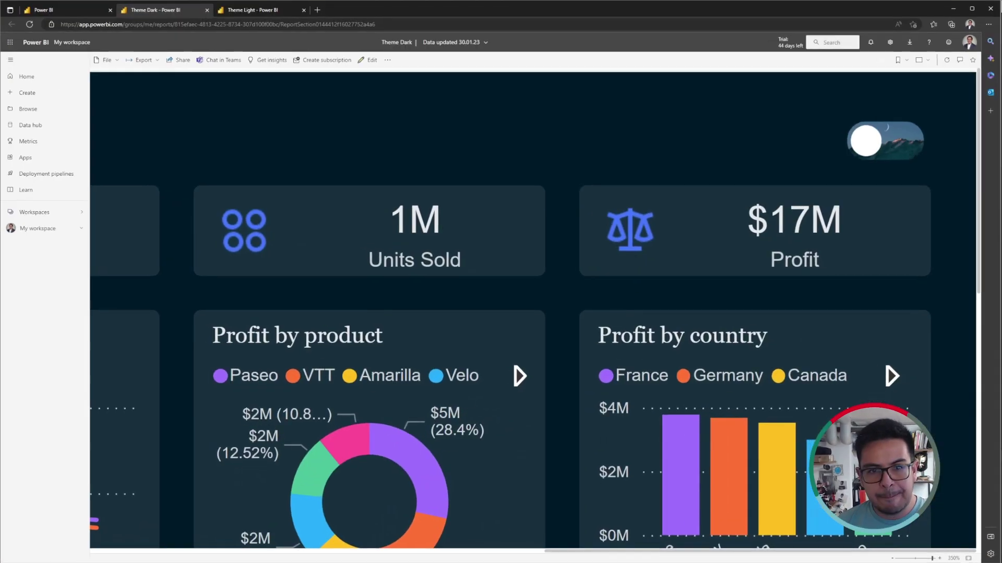
# - Compare the published Theme Dark and Theme Light reports in the browser by switching between them, checking their matching toggle placement
pyautogui.click(259, 11)
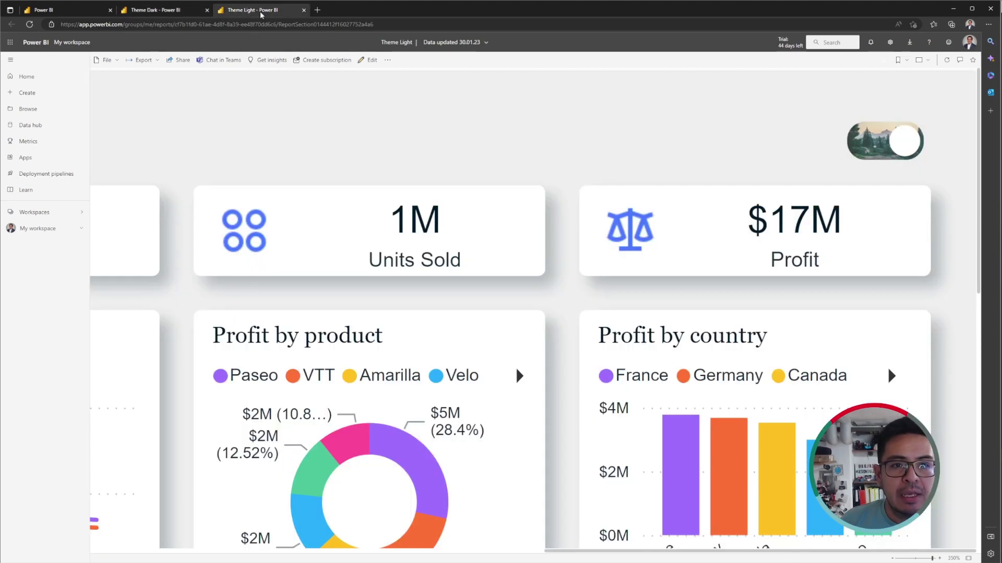
pyautogui.click(173, 15)
pyautogui.click(251, 13)
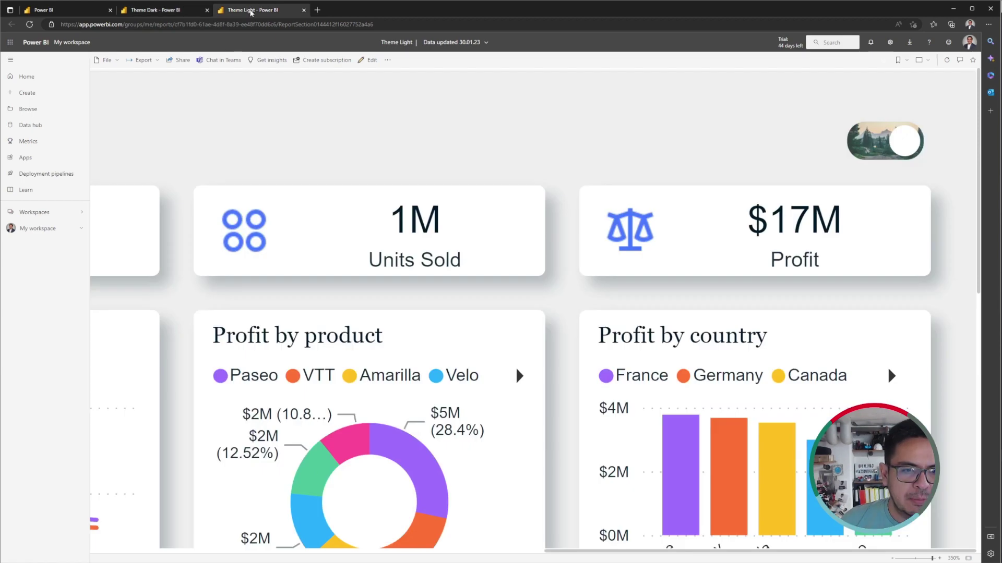
pyautogui.click(164, 13)
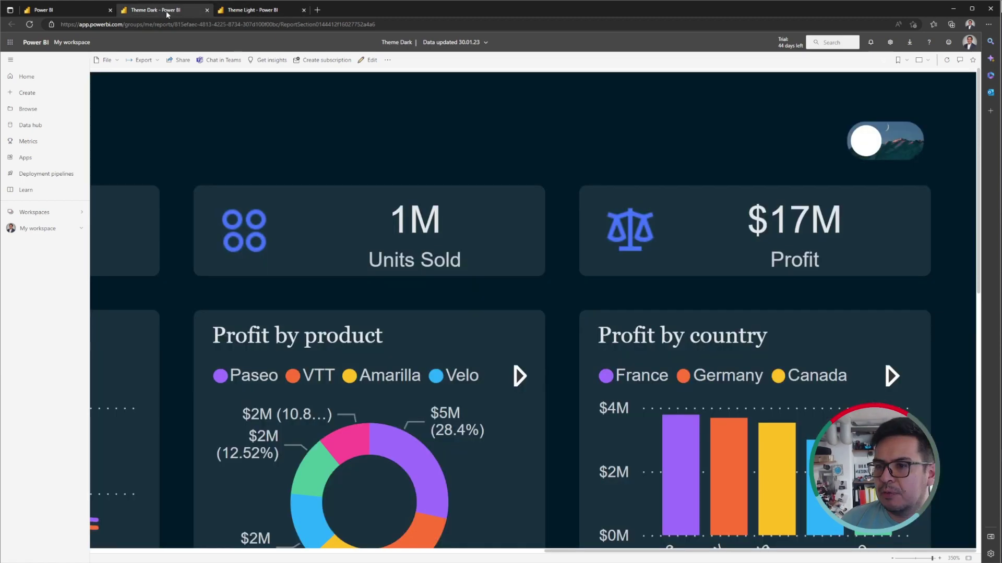
# - Open the Theme Light report for editing and inspect the Web URL action assigned to its day toggle image
pyautogui.click(244, 13)
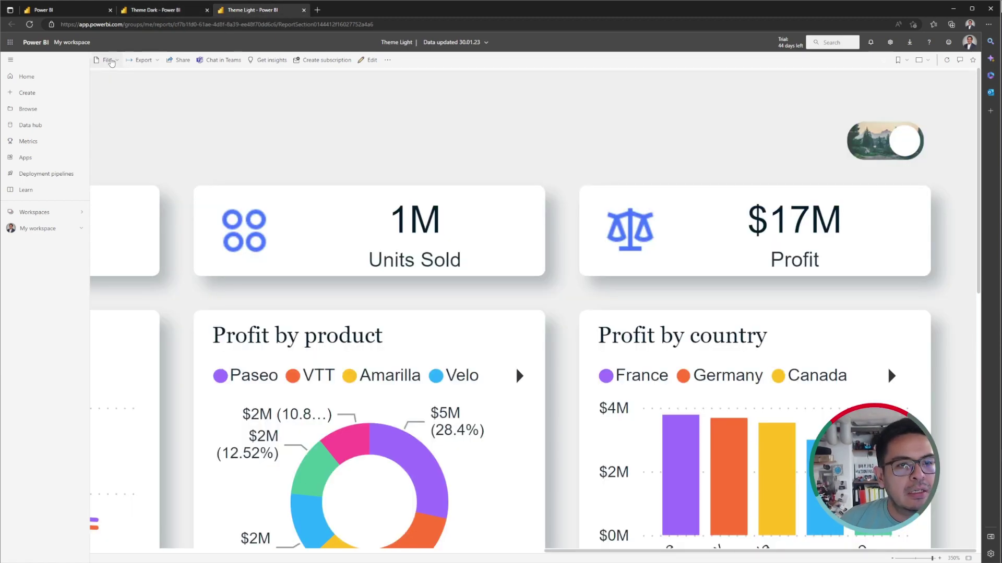
pyautogui.click(366, 62)
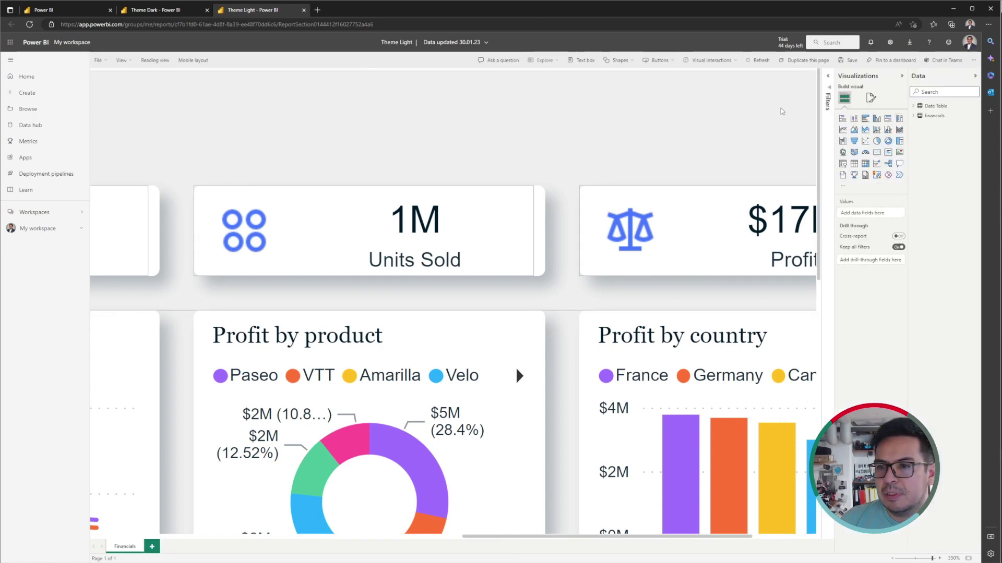
pyautogui.click(723, 137)
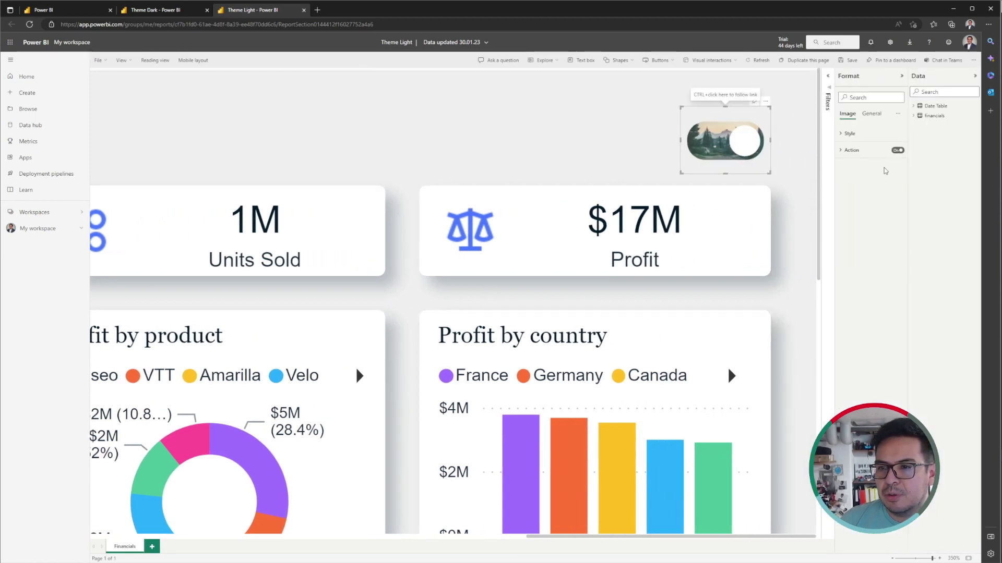
pyautogui.click(863, 151)
pyautogui.tripleClick(866, 251)
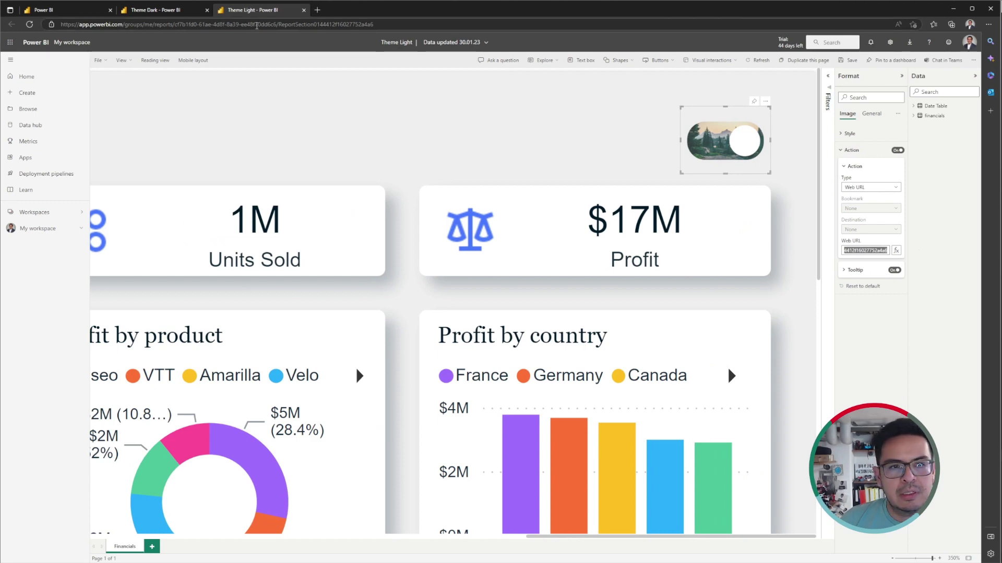
# - Test the night toggle's link in the published Theme Dark report and close the open Theme Light report pages
pyautogui.click(198, 10)
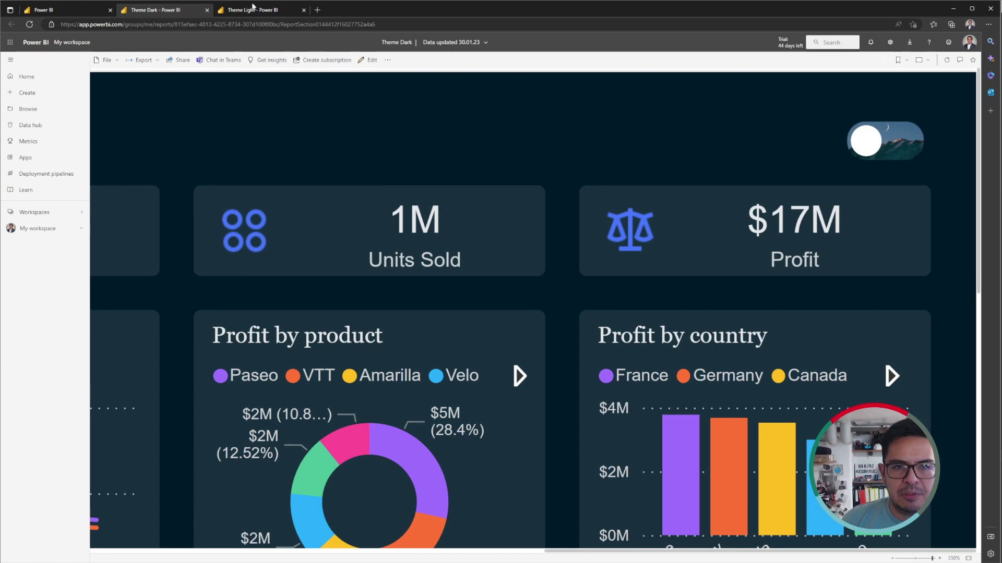
pyautogui.click(885, 141)
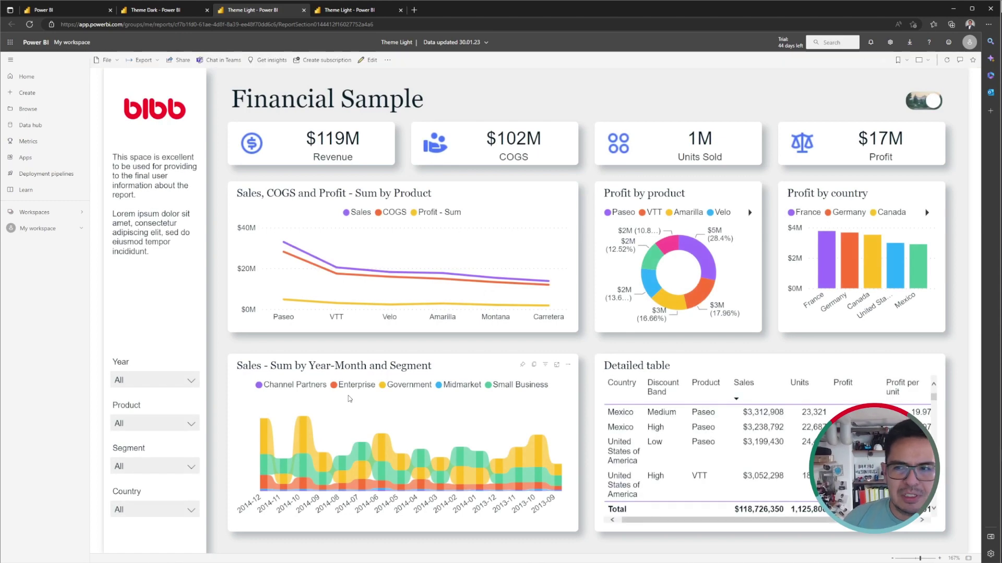
pyautogui.click(303, 10)
pyautogui.click(304, 10)
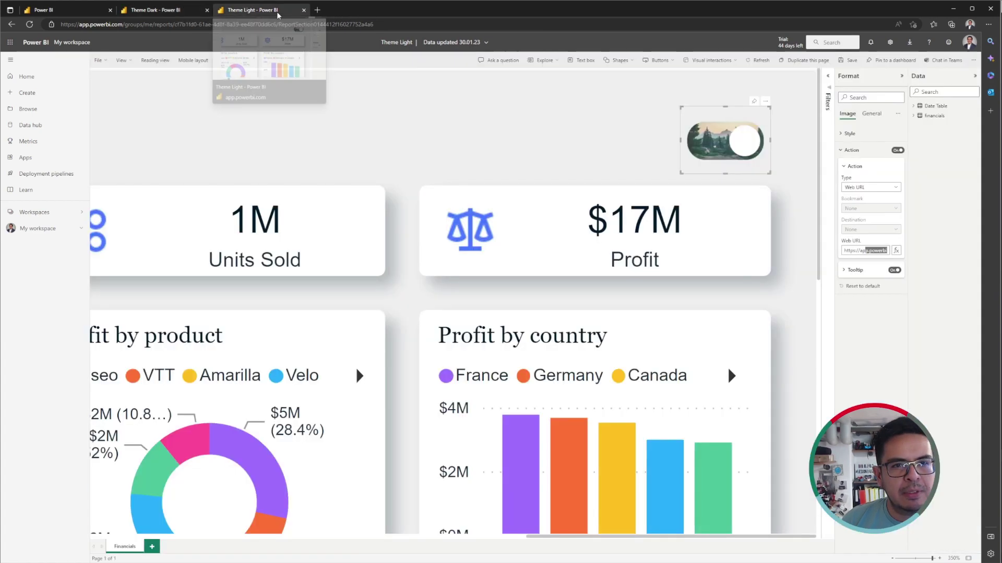
pyautogui.click(303, 11)
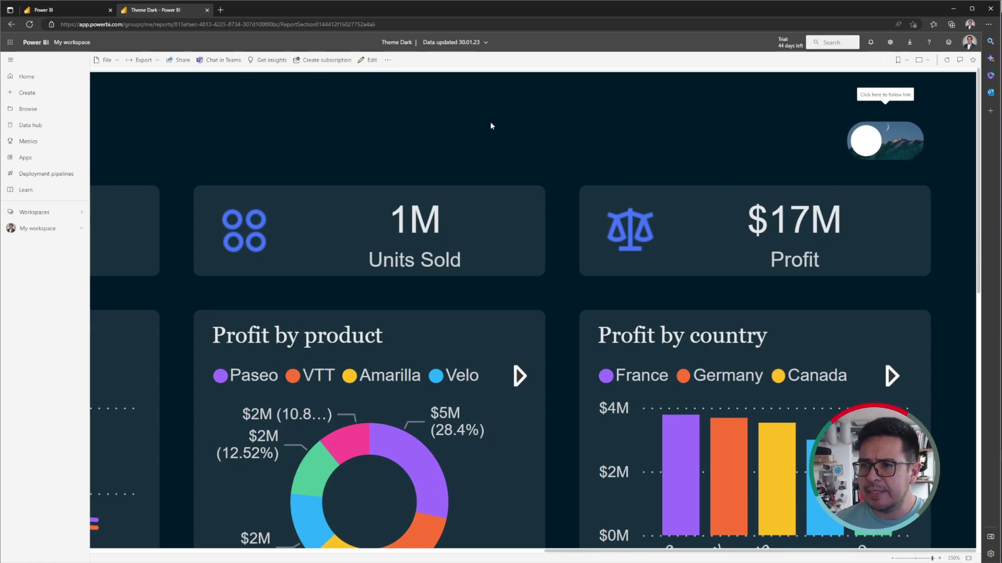
# - Put the published reports away and switch to the Figma design file with the Night and Day toggles on Sandbox 2
pyautogui.click(953, 8)
pyautogui.hotkey('alt', 'Tab')
pyautogui.hotkey('alt', 'Tab')
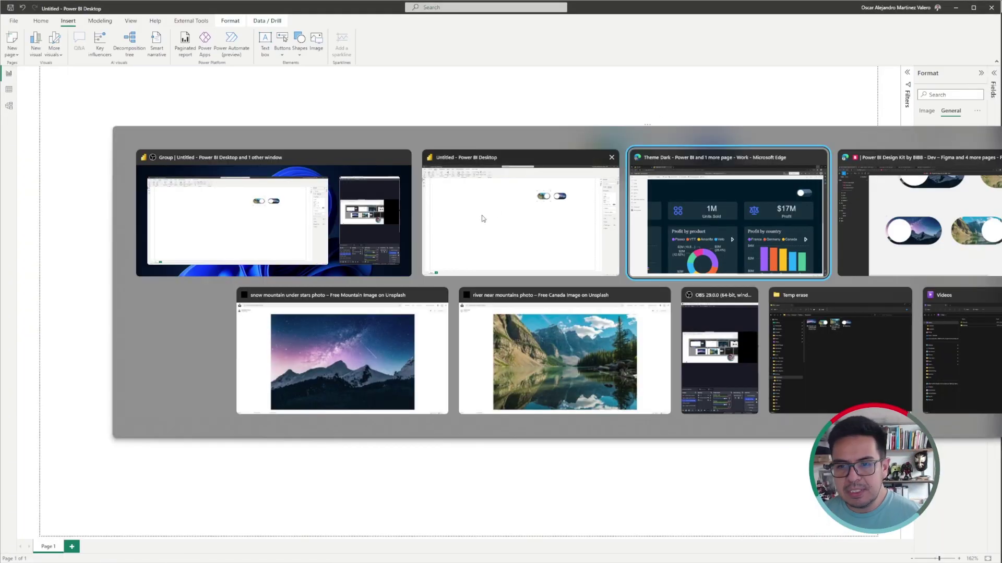
pyautogui.scroll(-5, 604, 220)
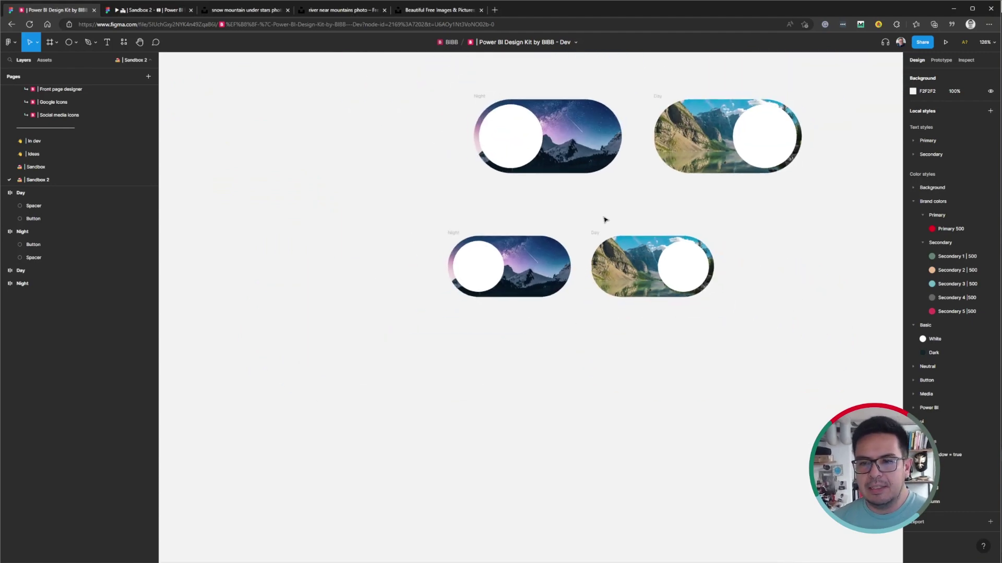